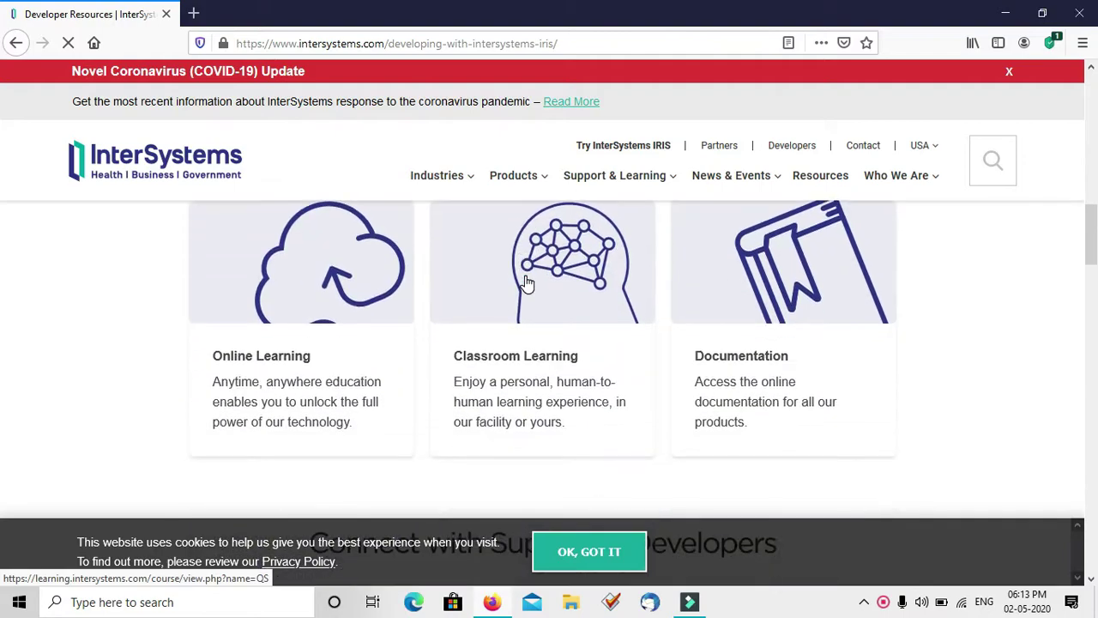
# Scroll the Developer Resources page down past the QuickStarts, Support and Tools cards to Downloads
pyautogui.scroll(-4, 527, 283)
pyautogui.scroll(-2, 526, 283)
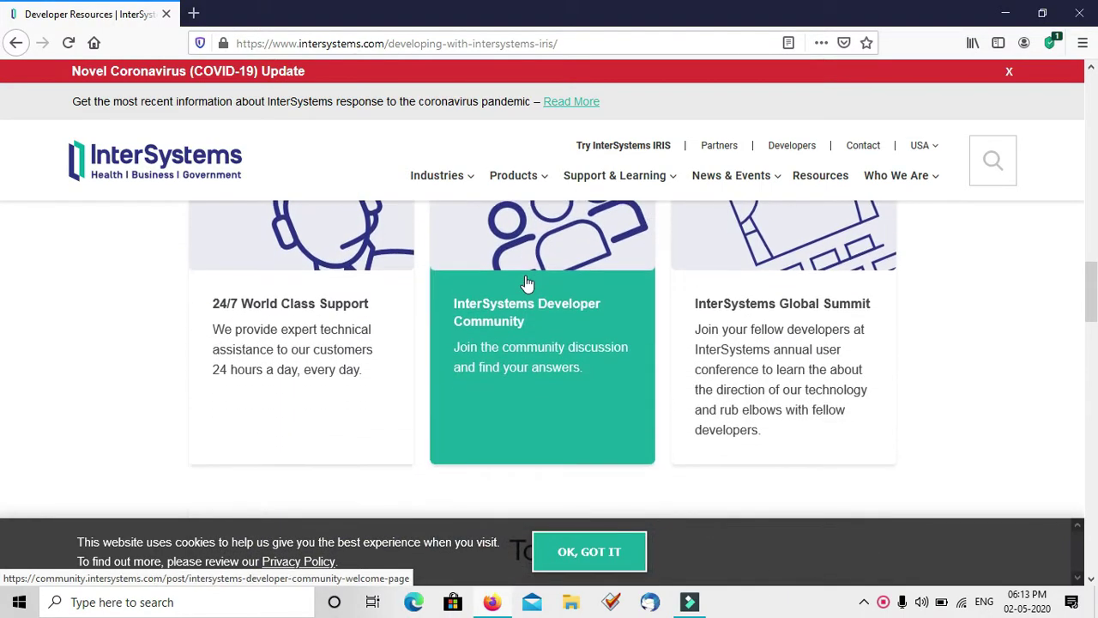
pyautogui.scroll(-5, 525, 285)
pyautogui.scroll(-2, 525, 283)
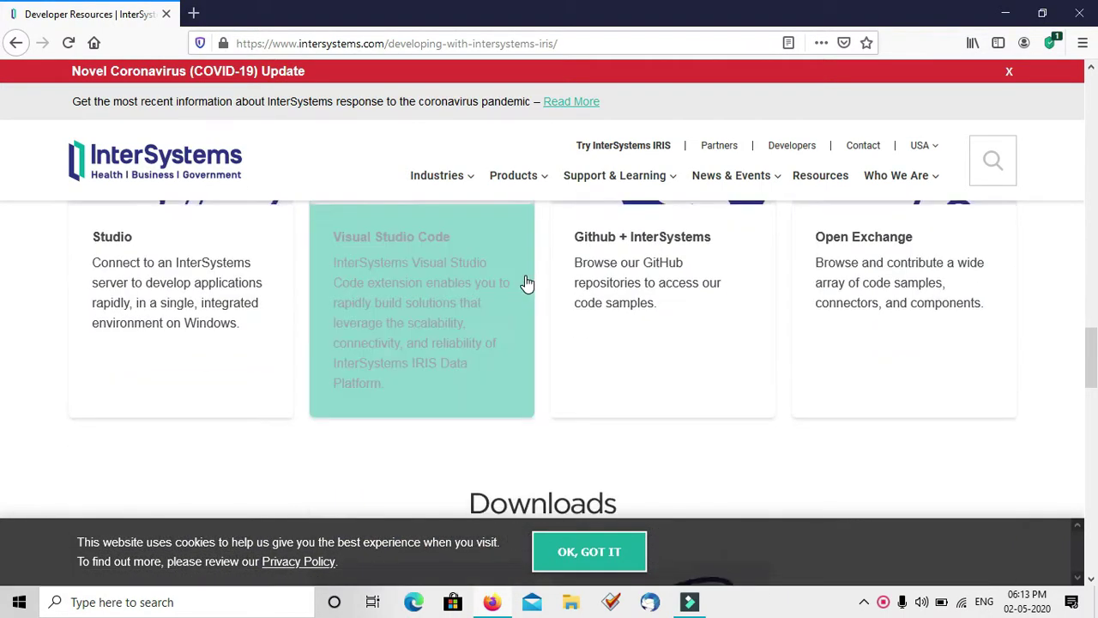
pyautogui.scroll(1, 525, 283)
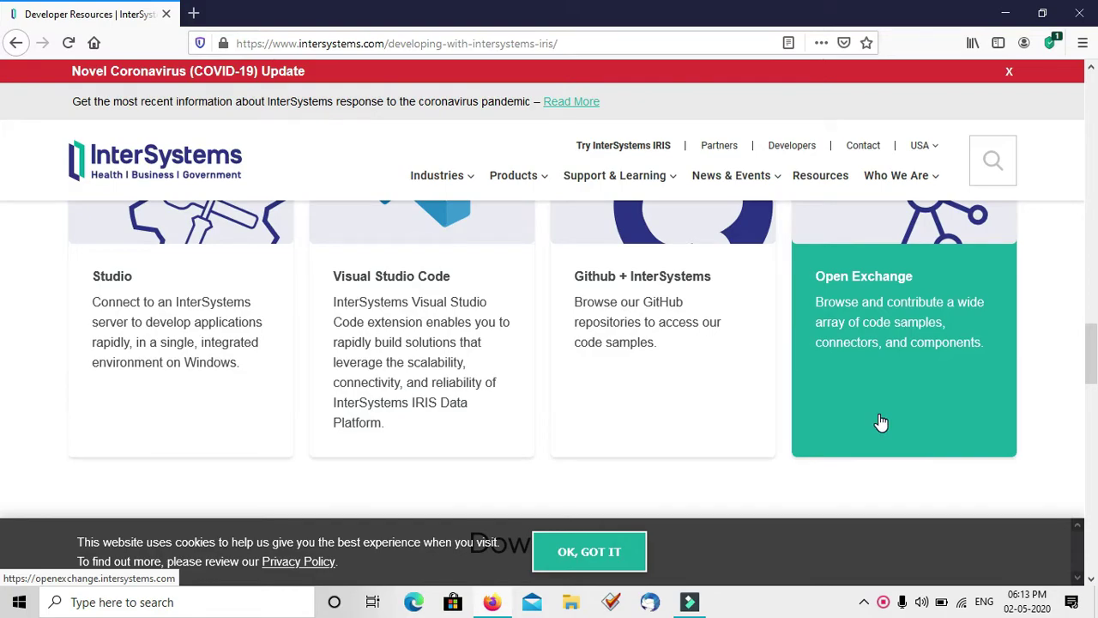
pyautogui.scroll(-5, 880, 421)
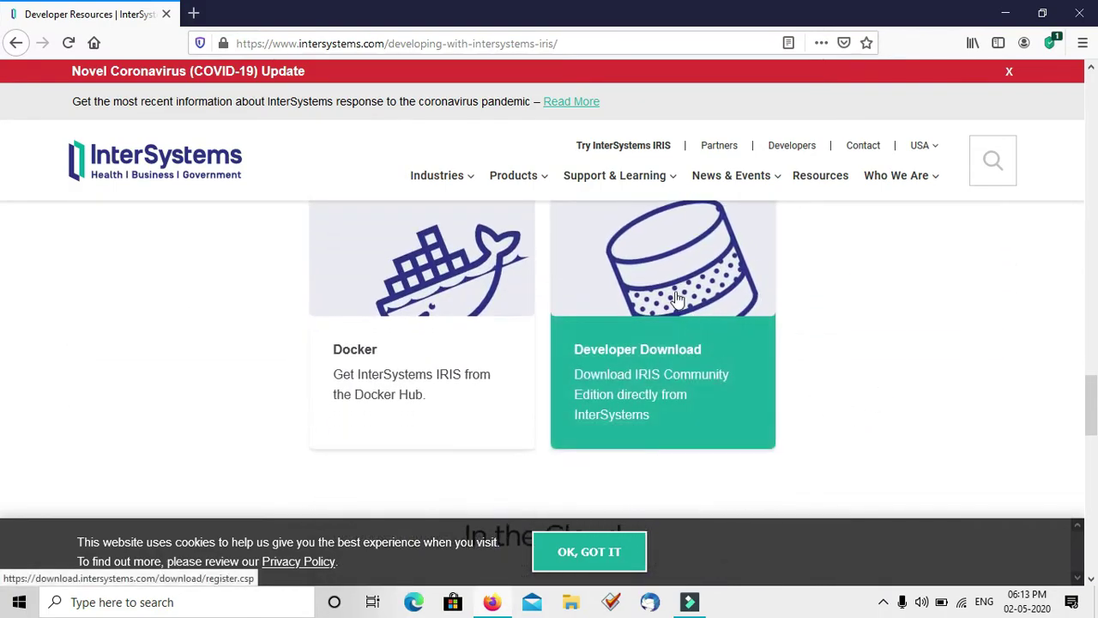
# Open the Developer Download registration page and scroll to its form fields
pyautogui.click(676, 293)
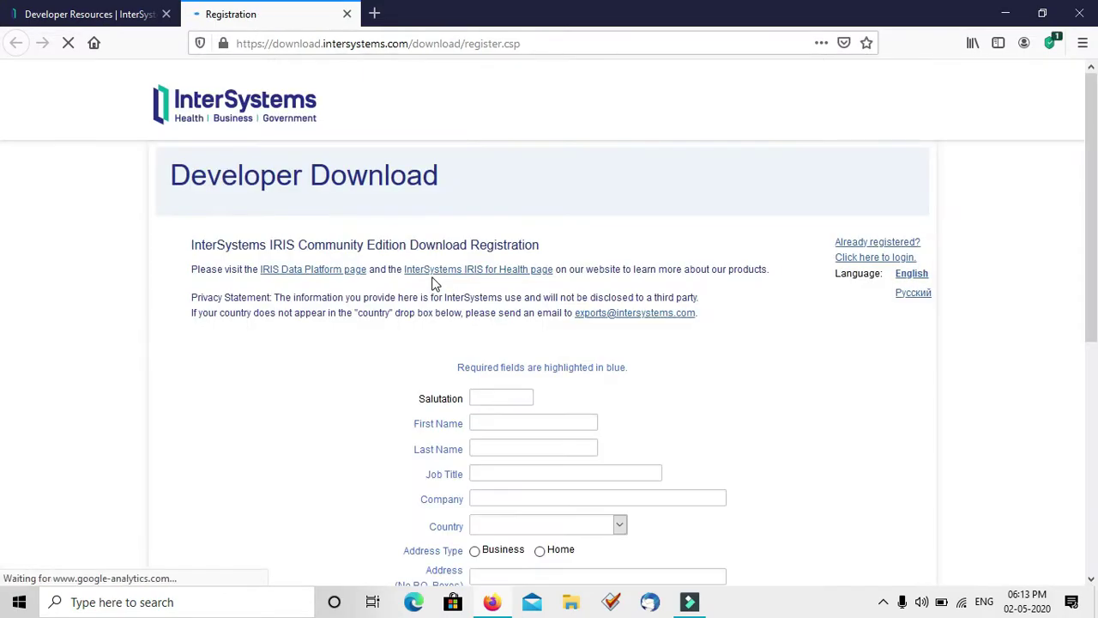
pyautogui.scroll(-1, 434, 283)
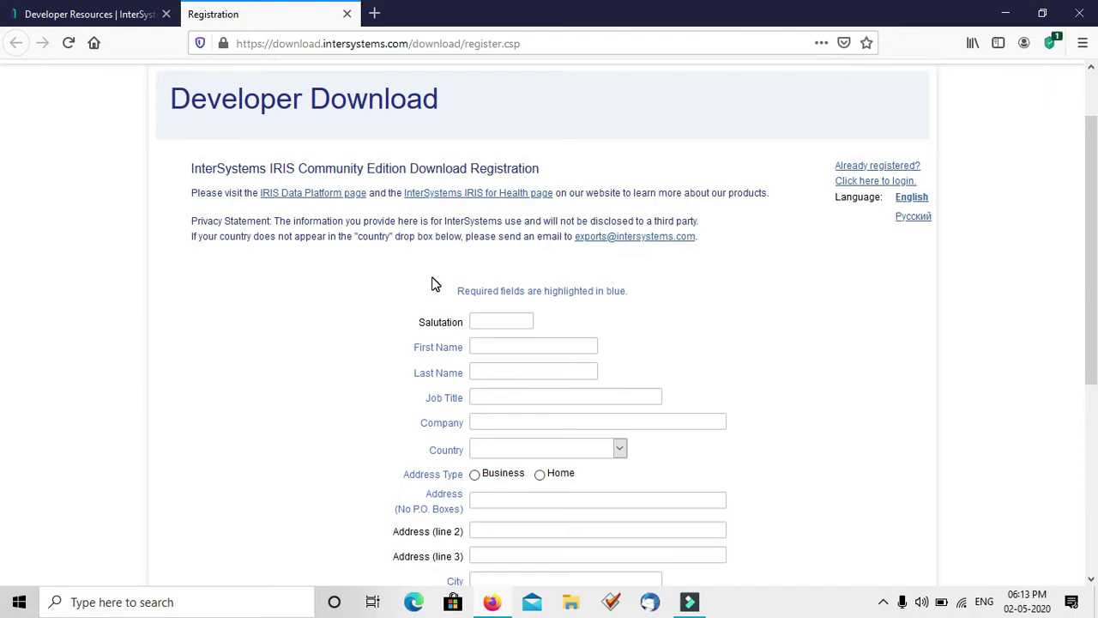
pyautogui.scroll(-1, 433, 283)
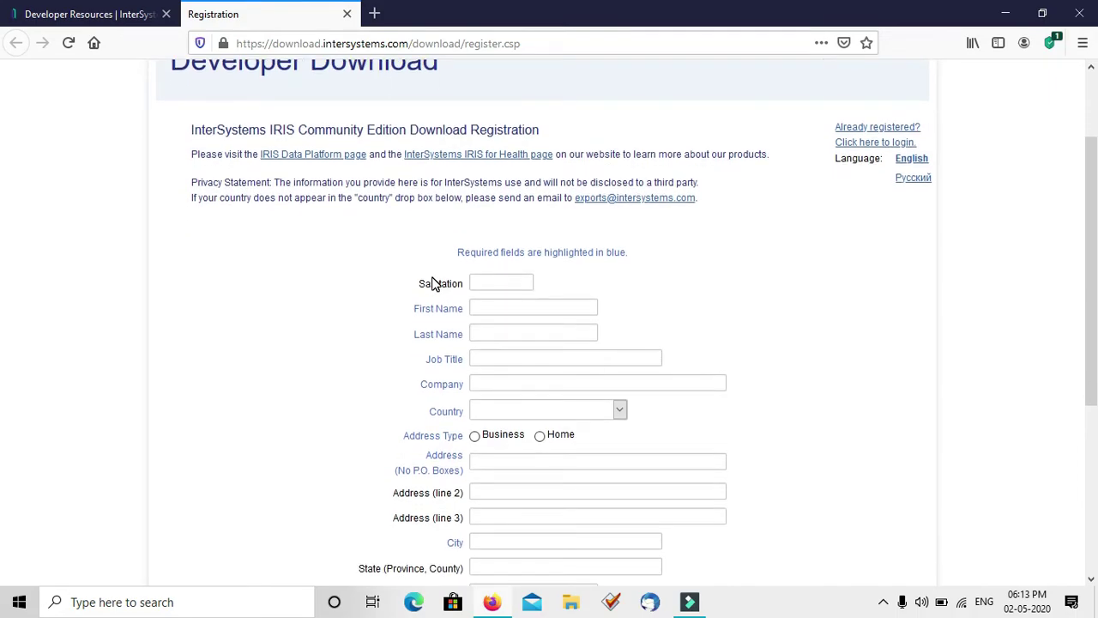
pyautogui.scroll(-2, 648, 211)
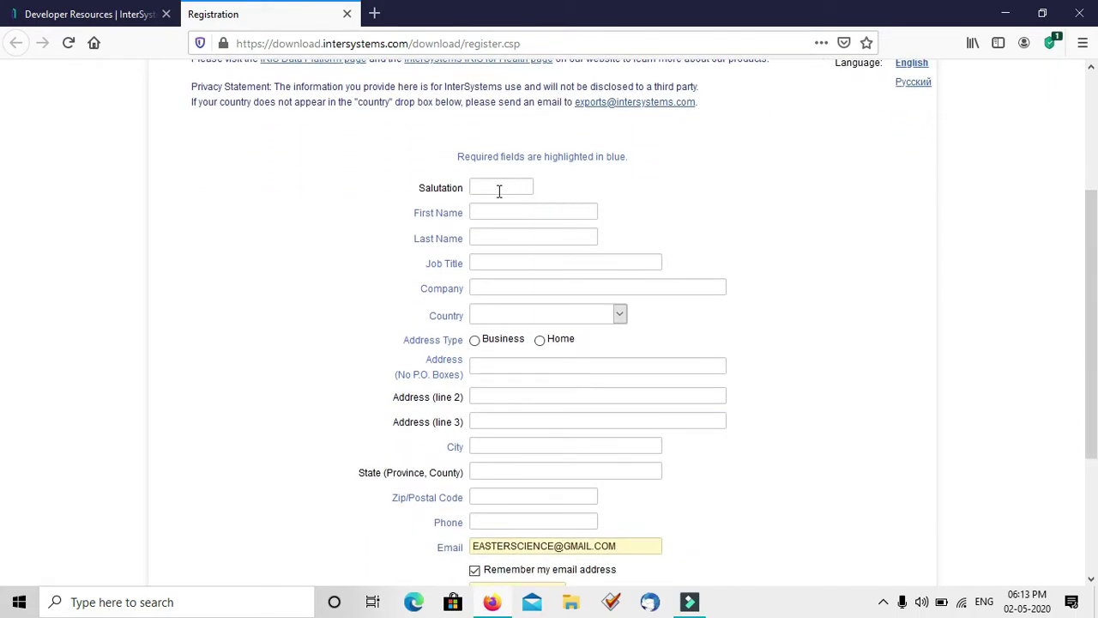
# Fill in the contact's first and last name from suggestions, with job title FOUNDER
pyautogui.click(506, 214)
pyautogui.write('EAS')
pyautogui.press('Down')
pyautogui.press('Tab')
pyautogui.write('SC')
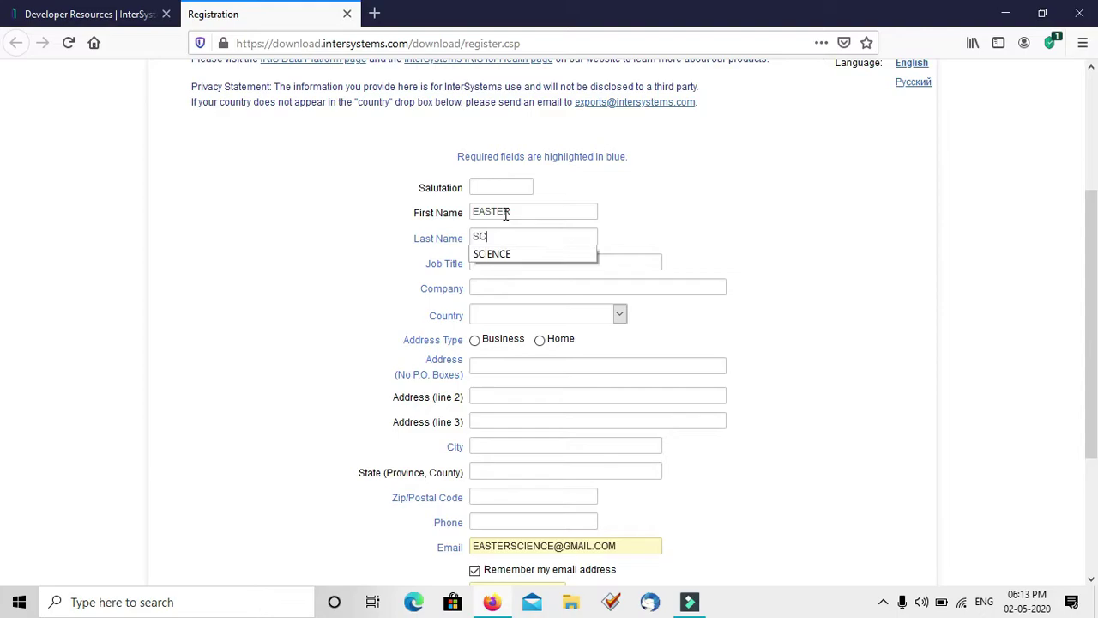
pyautogui.press('Tab')
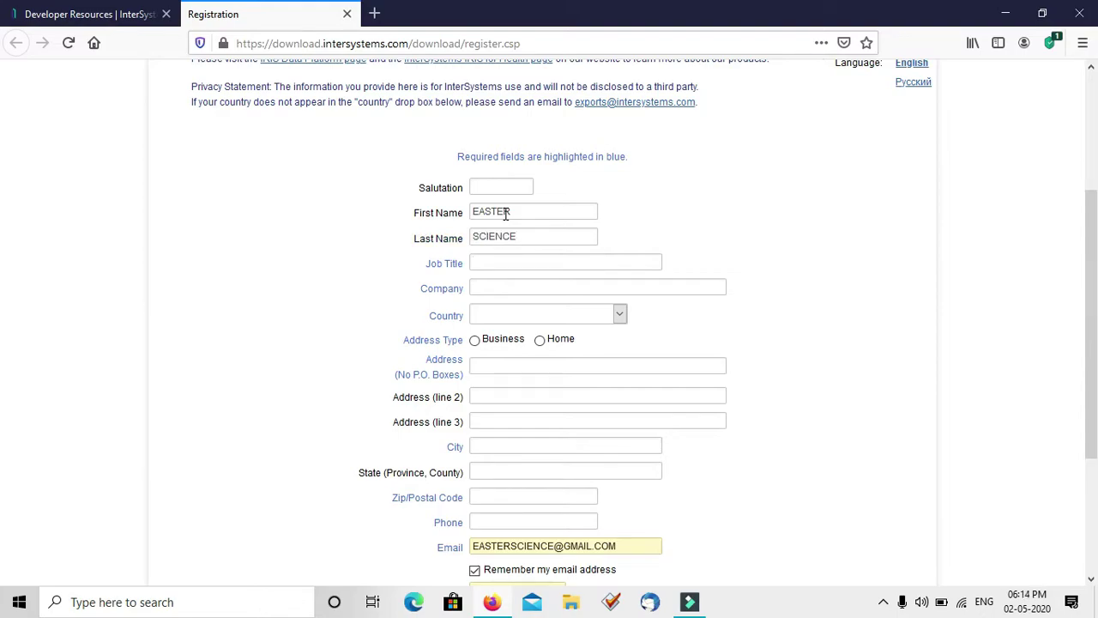
pyautogui.write('FOUN')
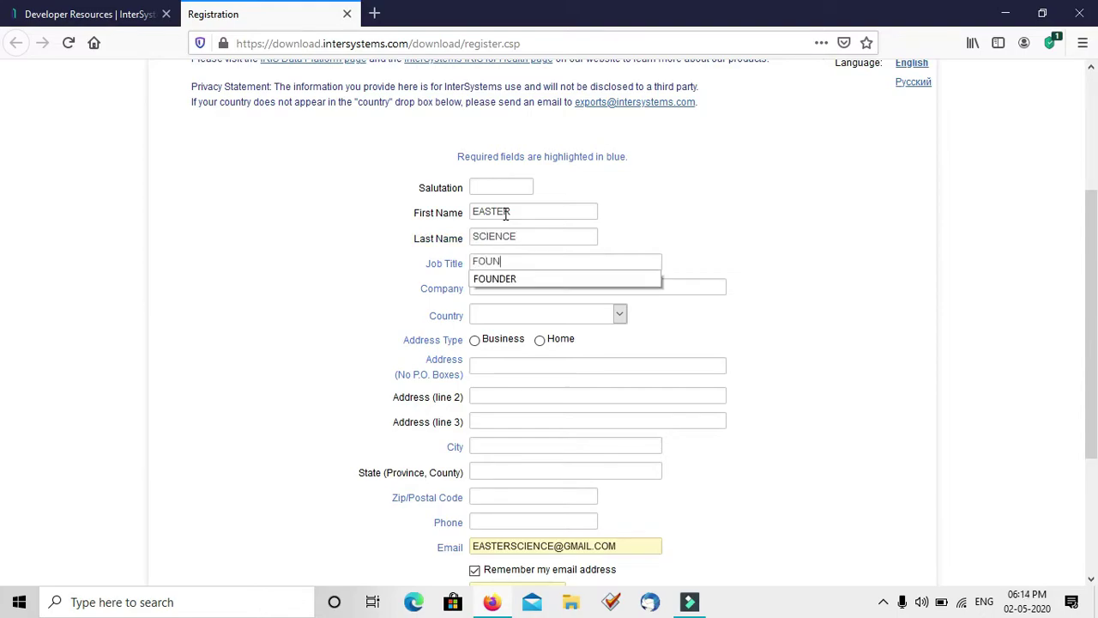
pyautogui.write('DER')
pyautogui.press('Tab')
# Enter the suggested company name, choose India as country and mark the address as Business
pyautogui.write('EA')
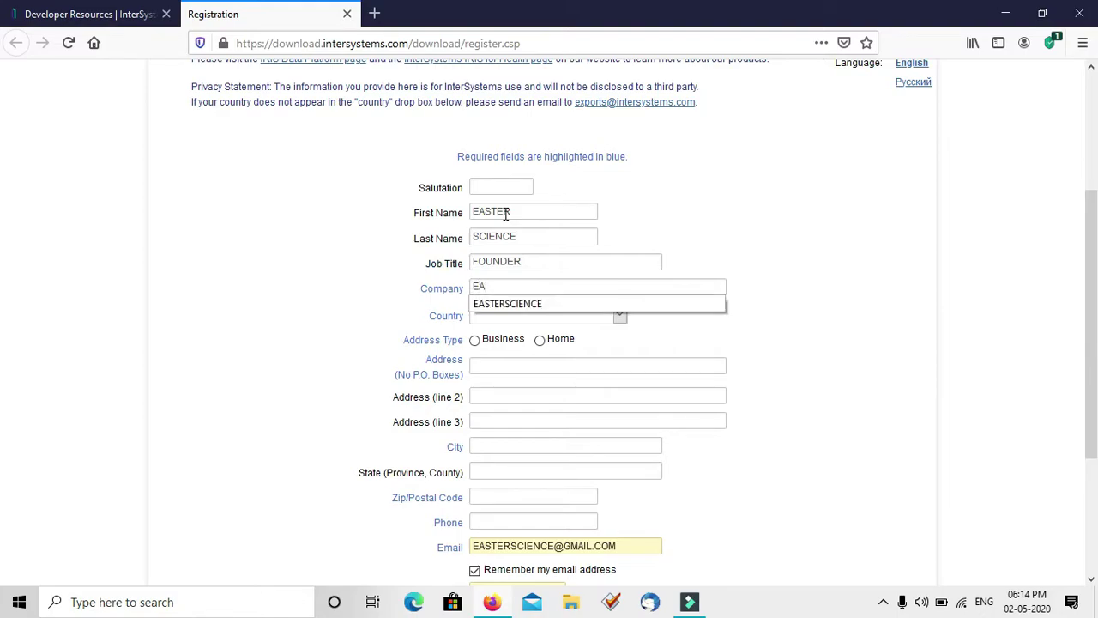
pyautogui.press('Down')
pyautogui.press('Return')
pyautogui.press('Tab')
pyautogui.press('i')
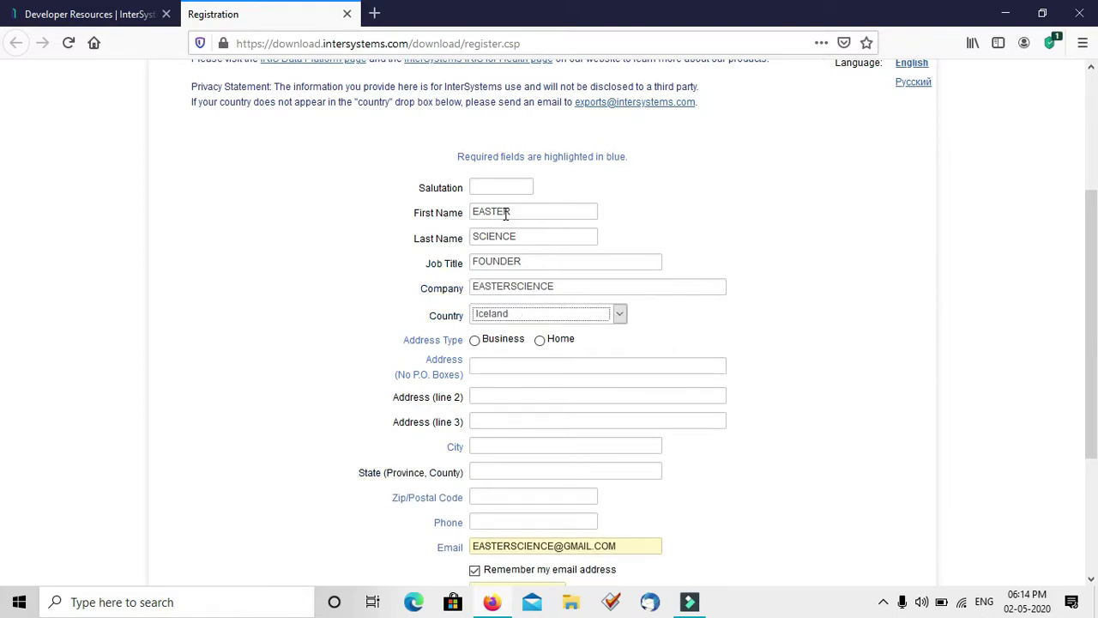
pyautogui.press('Tab')
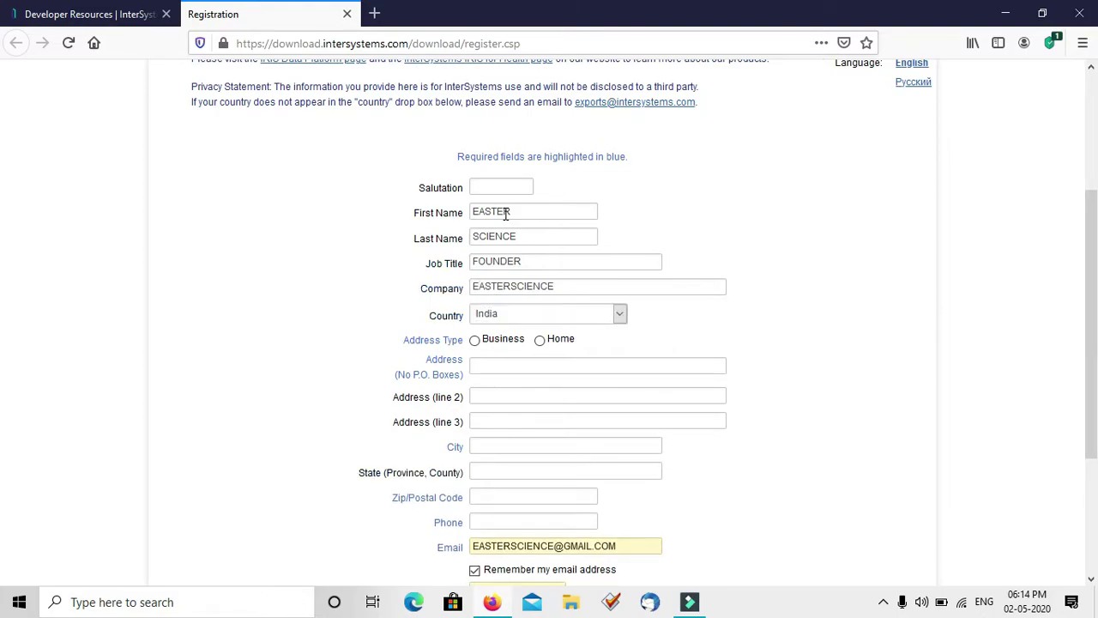
pyautogui.click(476, 342)
# Fill in the street address and city from autocomplete suggestions
pyautogui.click(485, 366)
pyautogui.write('BIJN')
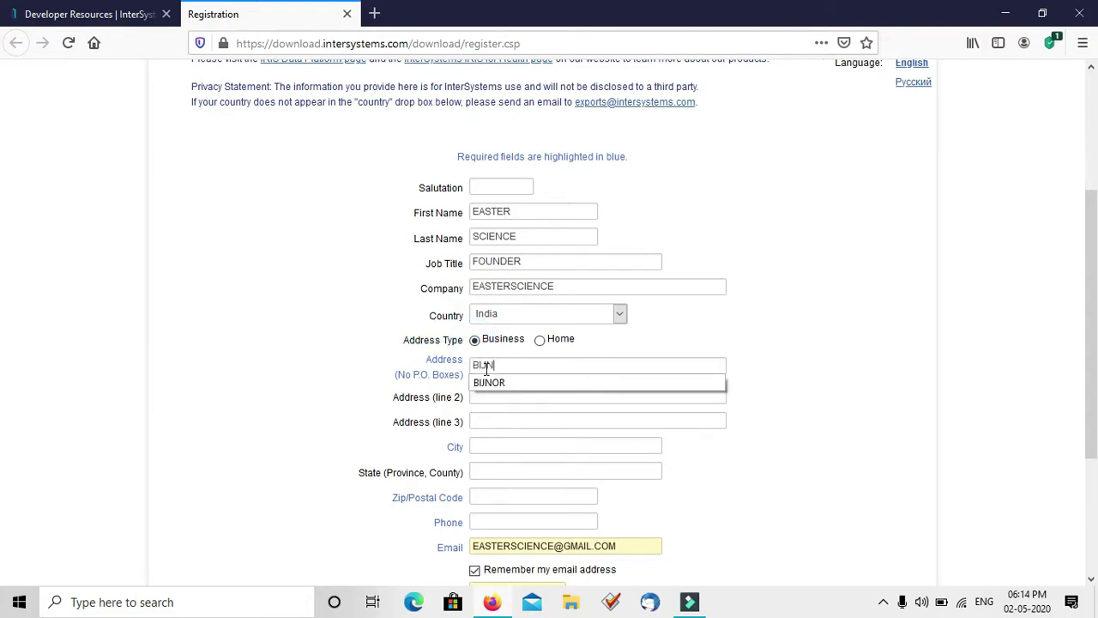
pyautogui.press('Down')
pyautogui.press('Tab')
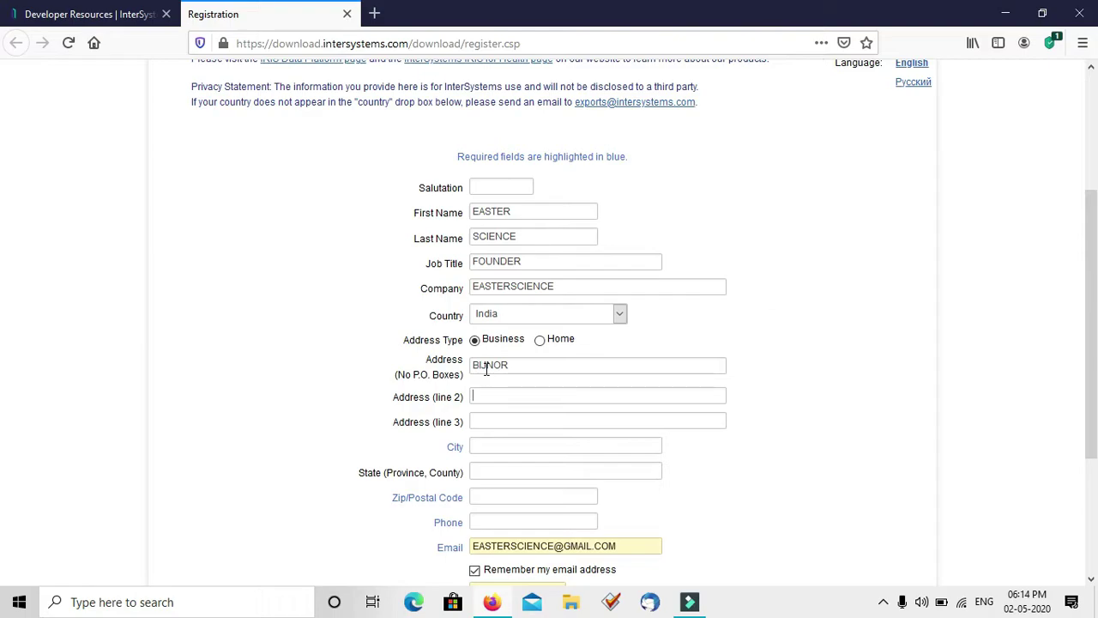
pyautogui.write('BIJN')
pyautogui.press('Down')
pyautogui.press('Tab')
# Fill in the suggested state and postal code, correcting a mistyped digit
pyautogui.write('U')
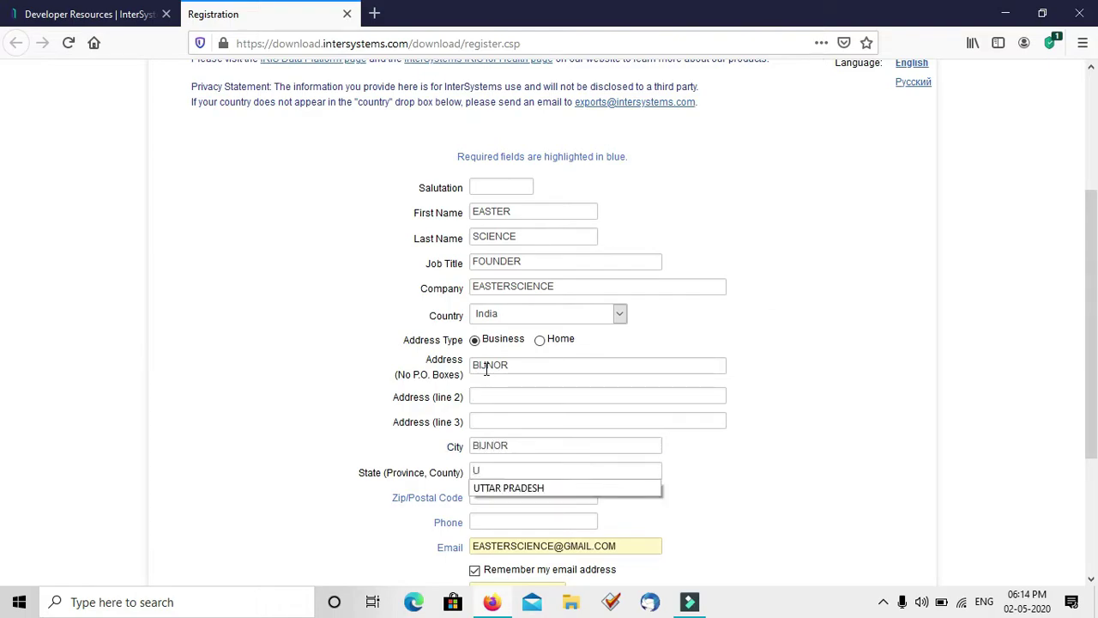
pyautogui.press('Down')
pyautogui.press('Tab')
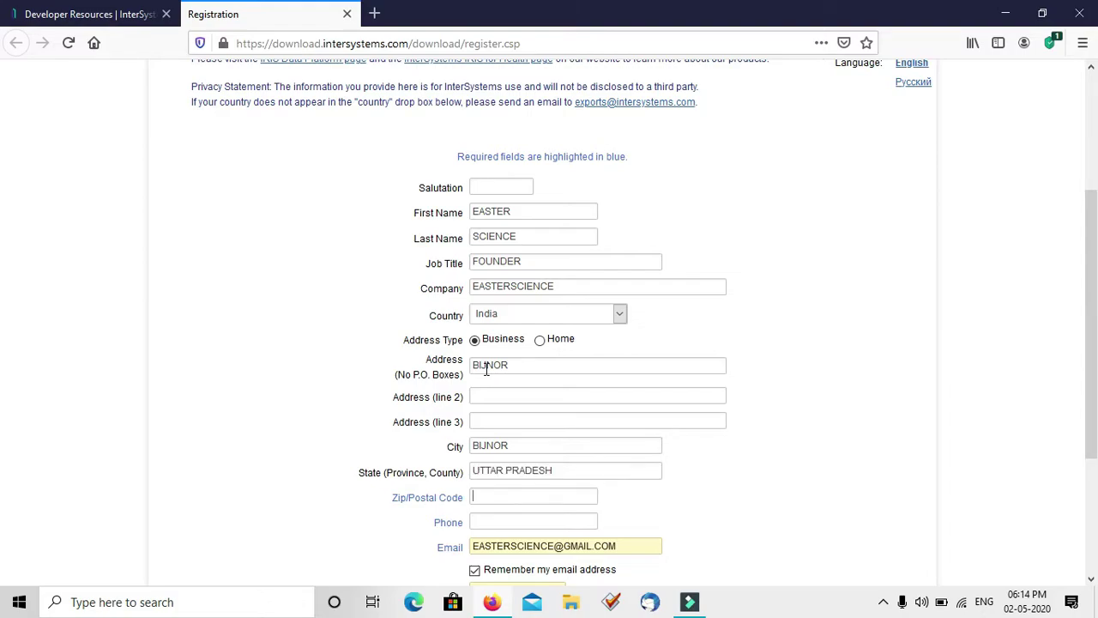
pyautogui.write('26')
pyautogui.press('BackSpace')
pyautogui.write('4')
pyautogui.press('Down')
pyautogui.press('Tab')
pyautogui.press('Tab')
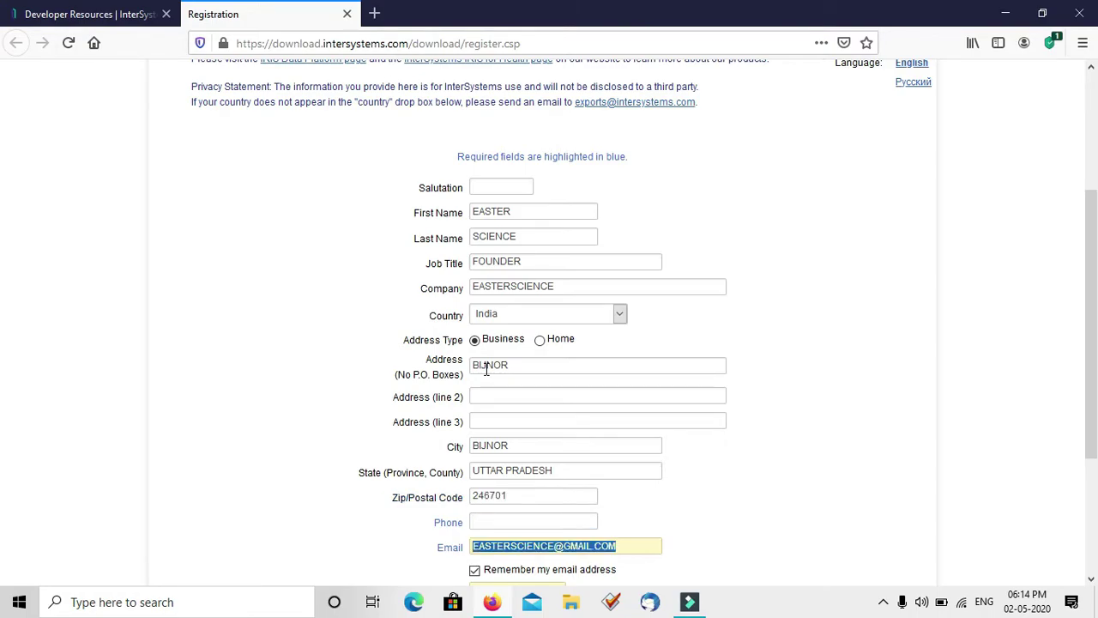
# Fill in the contact's phone number from the suggestion
pyautogui.hotkey('shift', 'Tab')
pyautogui.write('9')
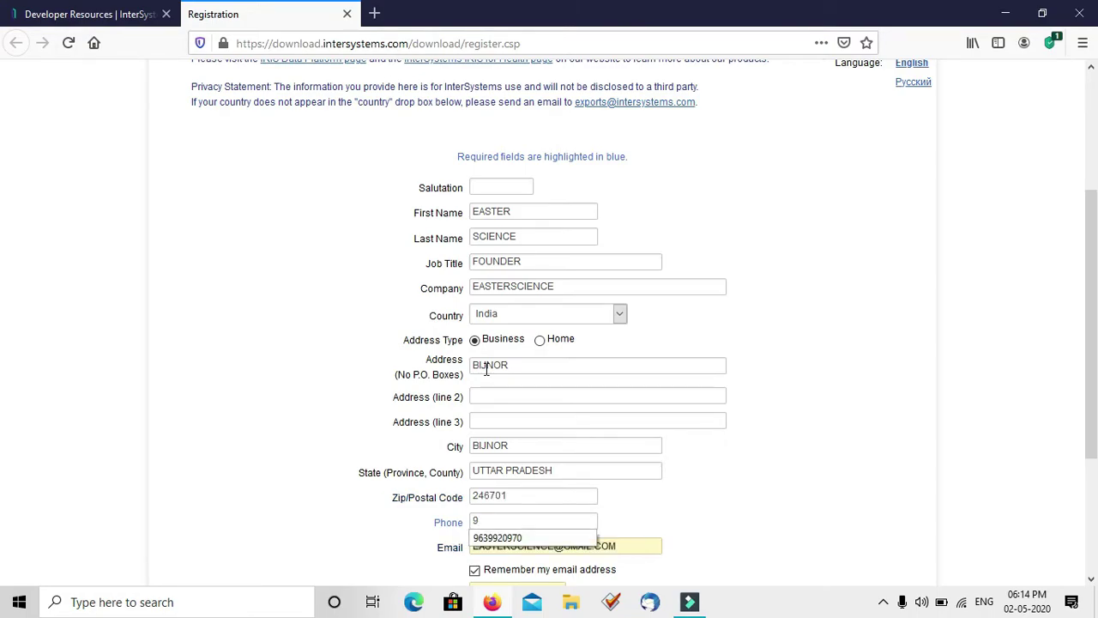
pyautogui.press('Down')
pyautogui.press('Tab')
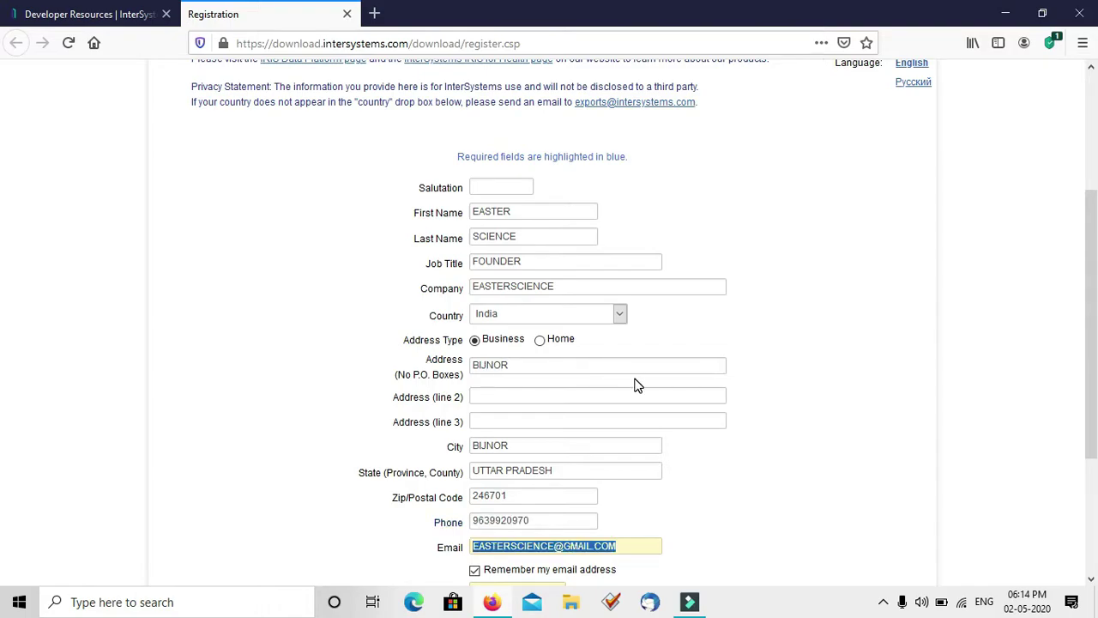
# Replace the password with the account password and move to its confirmation
pyautogui.scroll(-3, 637, 386)
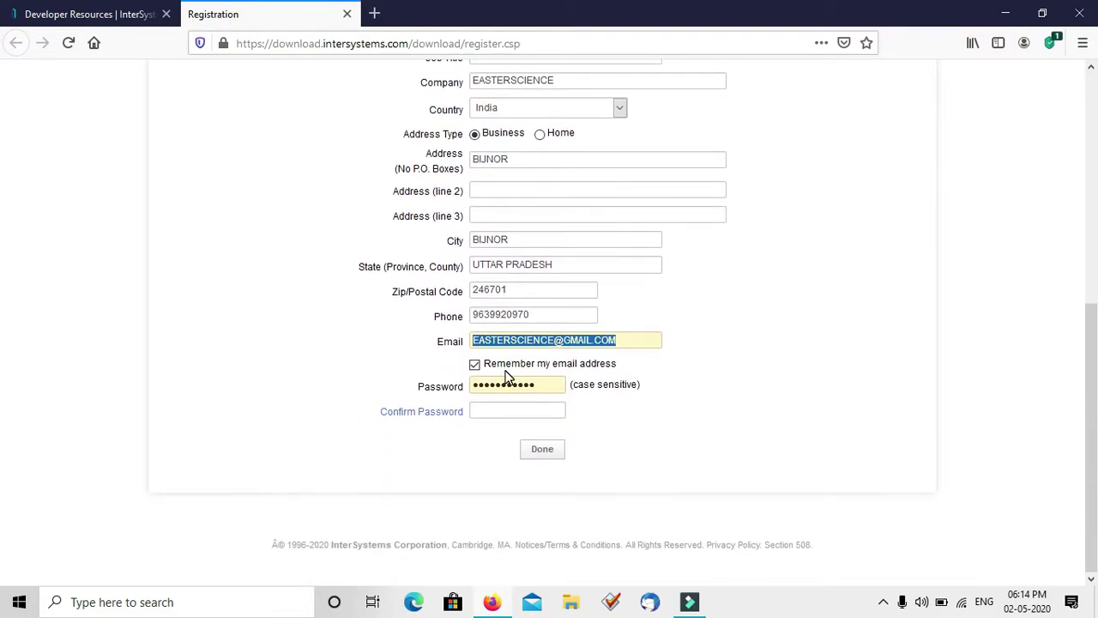
pyautogui.doubleClick(549, 386)
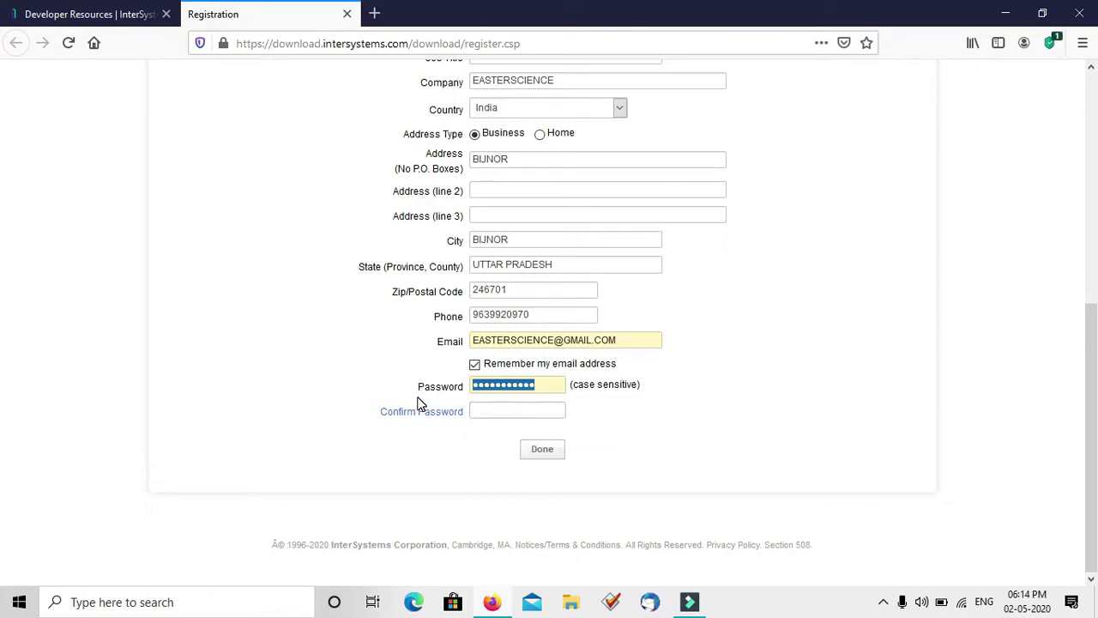
pyautogui.write('********')
pyautogui.press('Tab')
pyautogui.write('*')
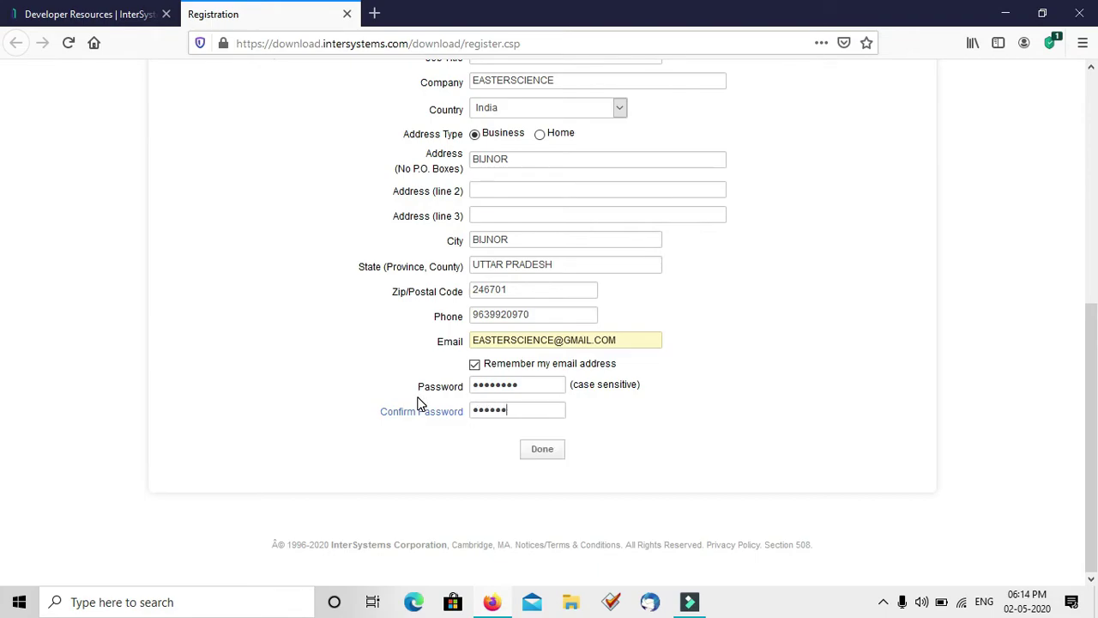
# Submit the registration, decline updating the saved login, and dismiss the already-registered email alert
pyautogui.click(557, 457)
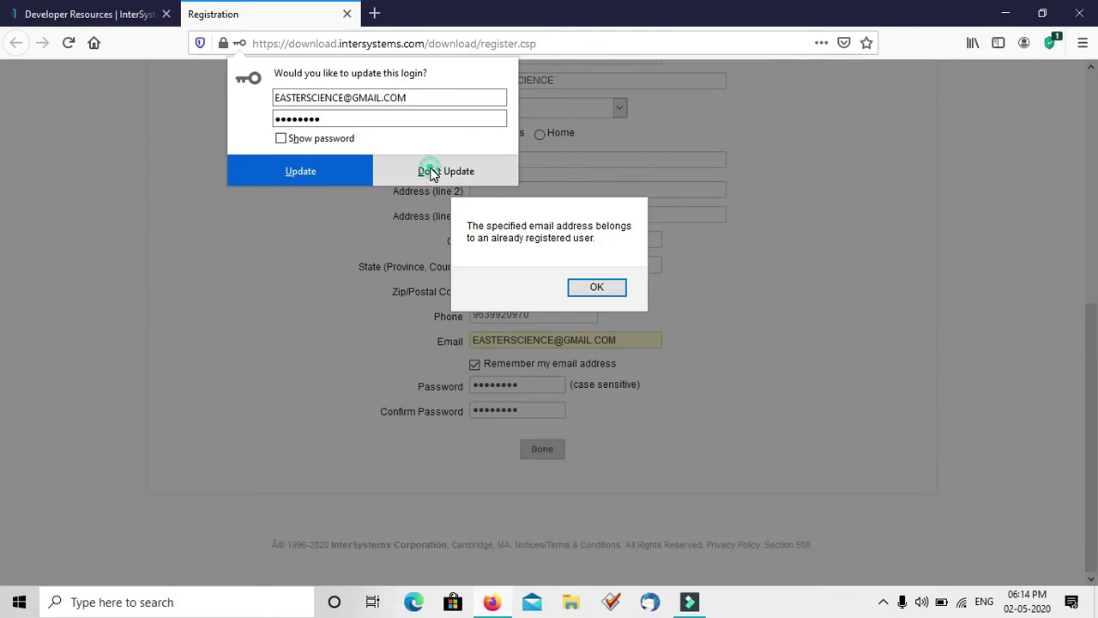
pyautogui.click(433, 172)
pyautogui.click(592, 288)
# Go to the returning-user login page and log in with the saved credentials
pyautogui.scroll(5, 885, 167)
pyautogui.scroll(2, 993, 156)
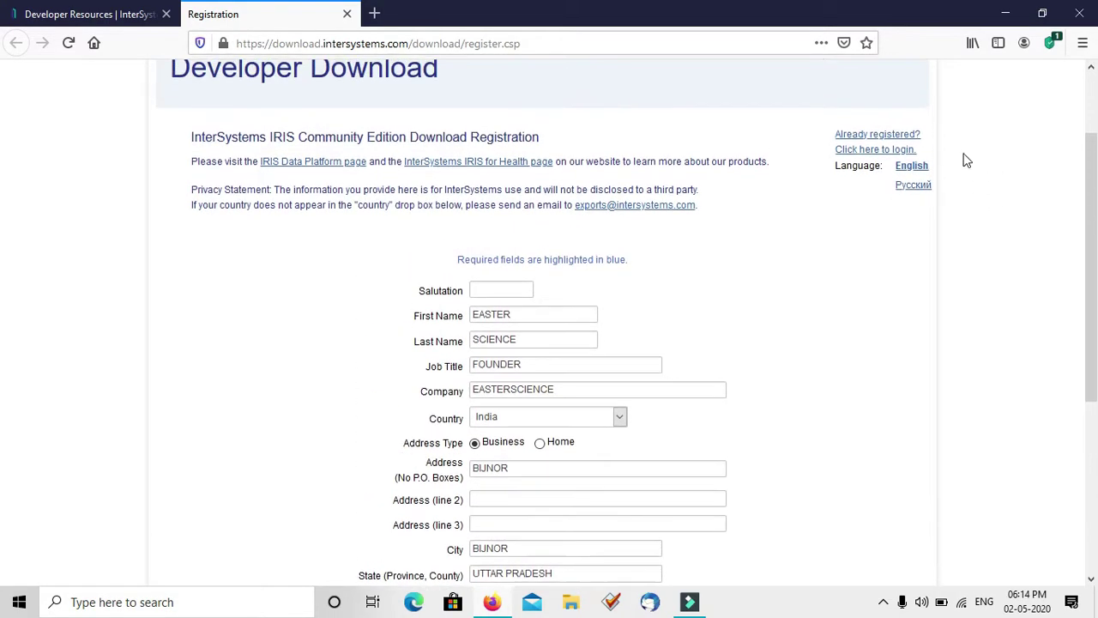
pyautogui.click(892, 149)
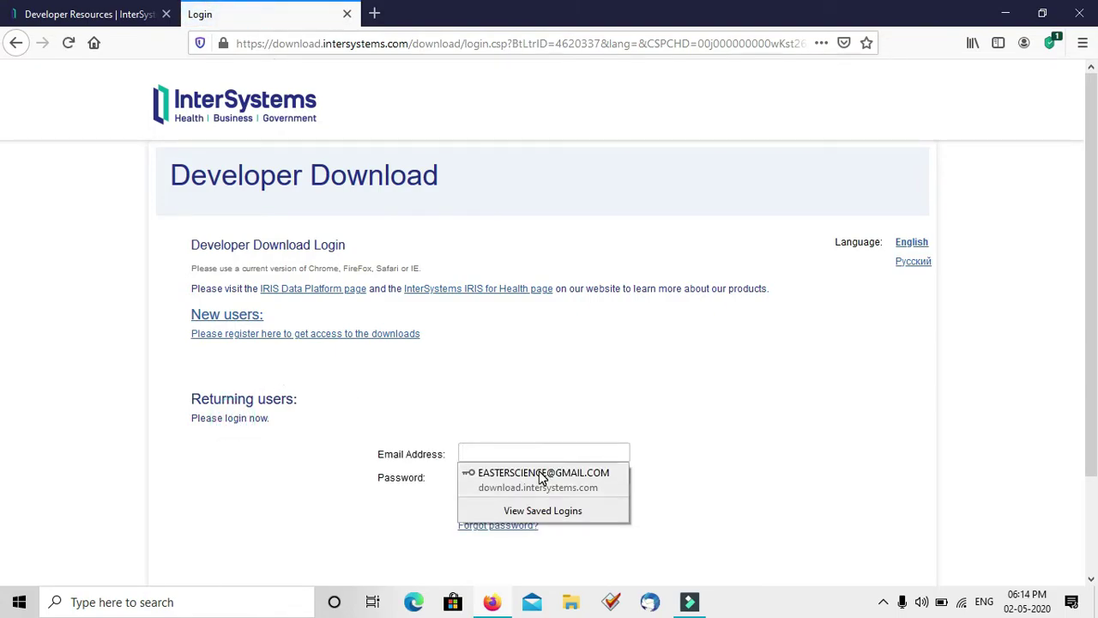
pyautogui.click(541, 477)
pyautogui.click(481, 502)
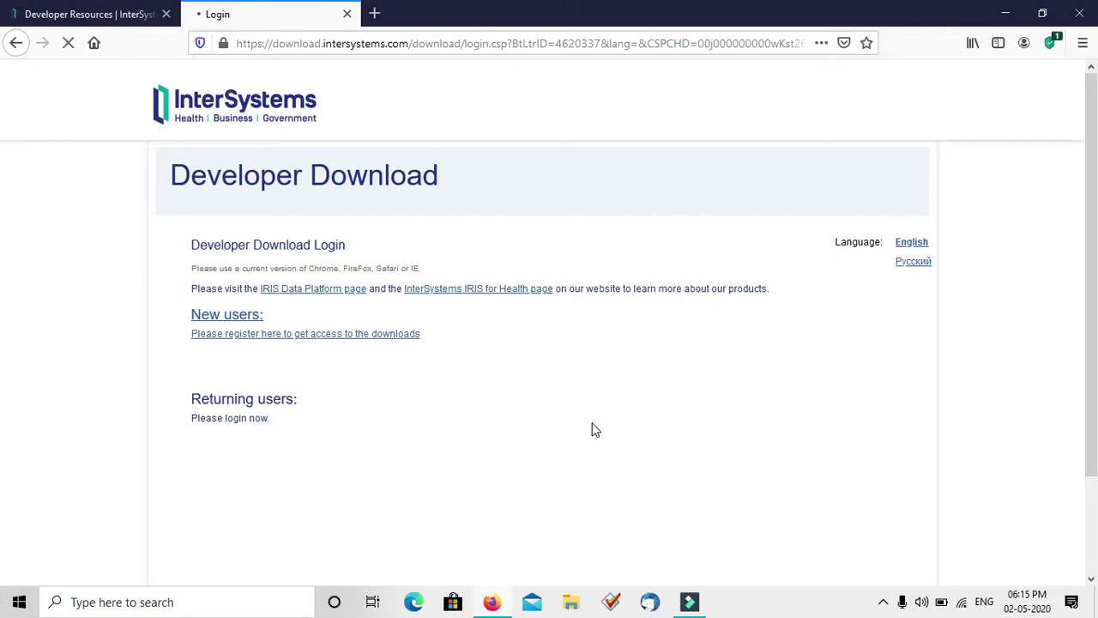
# Reload the stuck Developer Download login page several times
pyautogui.scroll(-2, 596, 428)
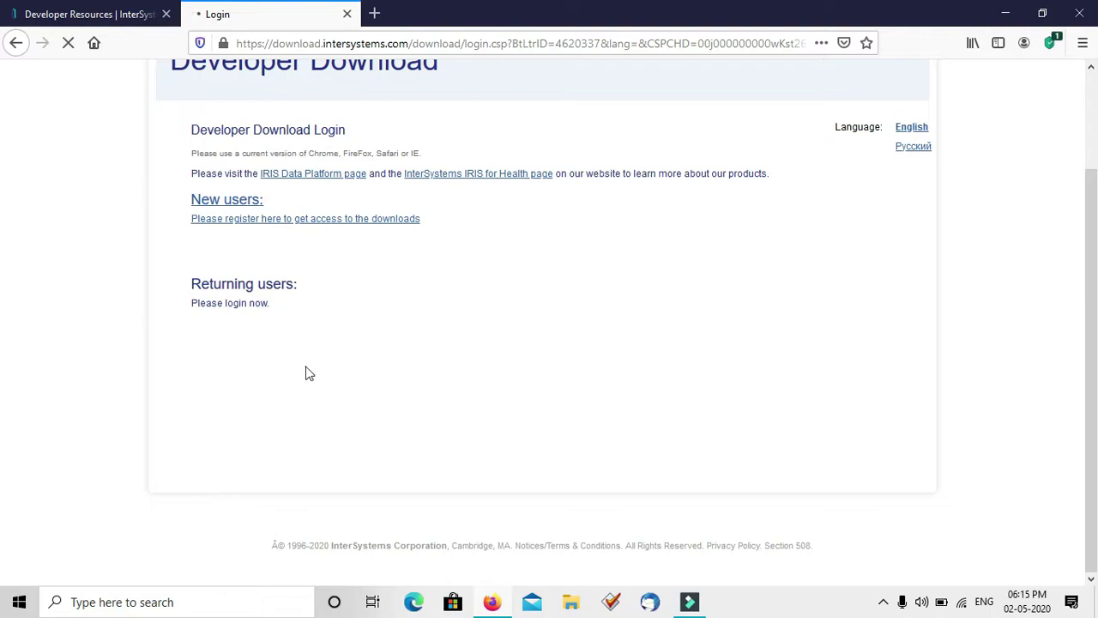
pyautogui.click(247, 304)
pyautogui.click(70, 44)
pyautogui.click(71, 43)
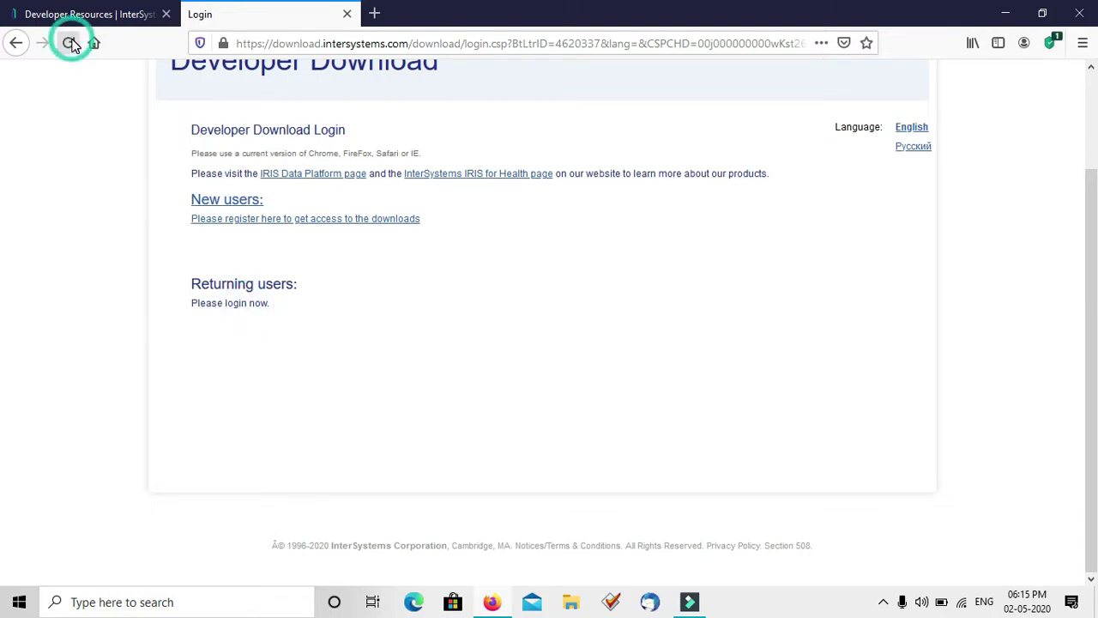
pyautogui.click(70, 44)
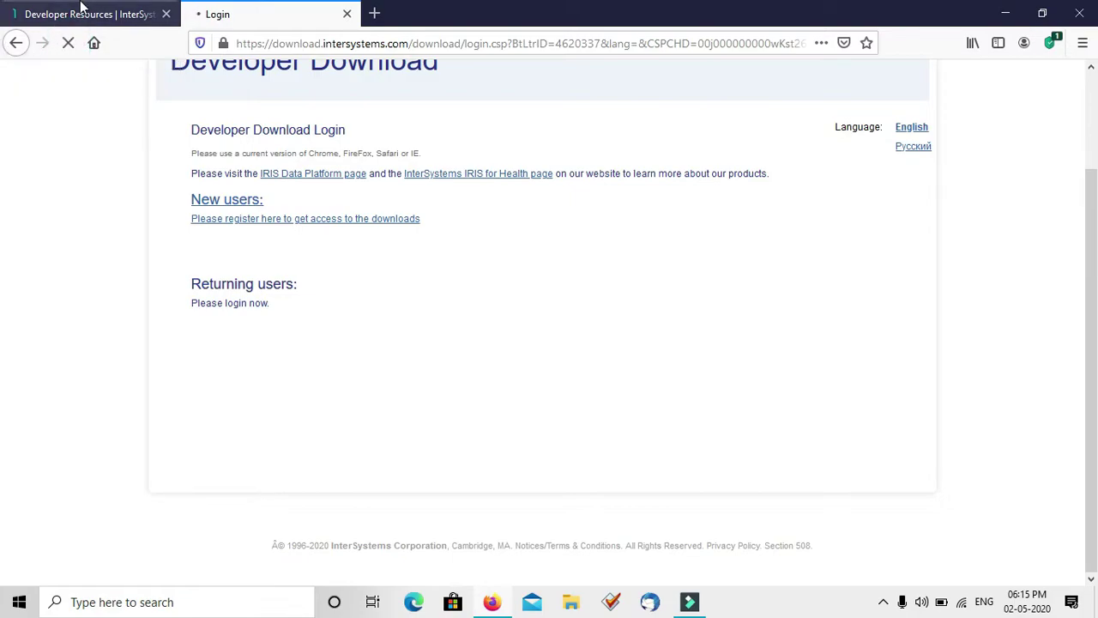
# Retry the login and registration links, then navigate back through previous pages
pyautogui.click(82, 11)
pyautogui.click(260, 13)
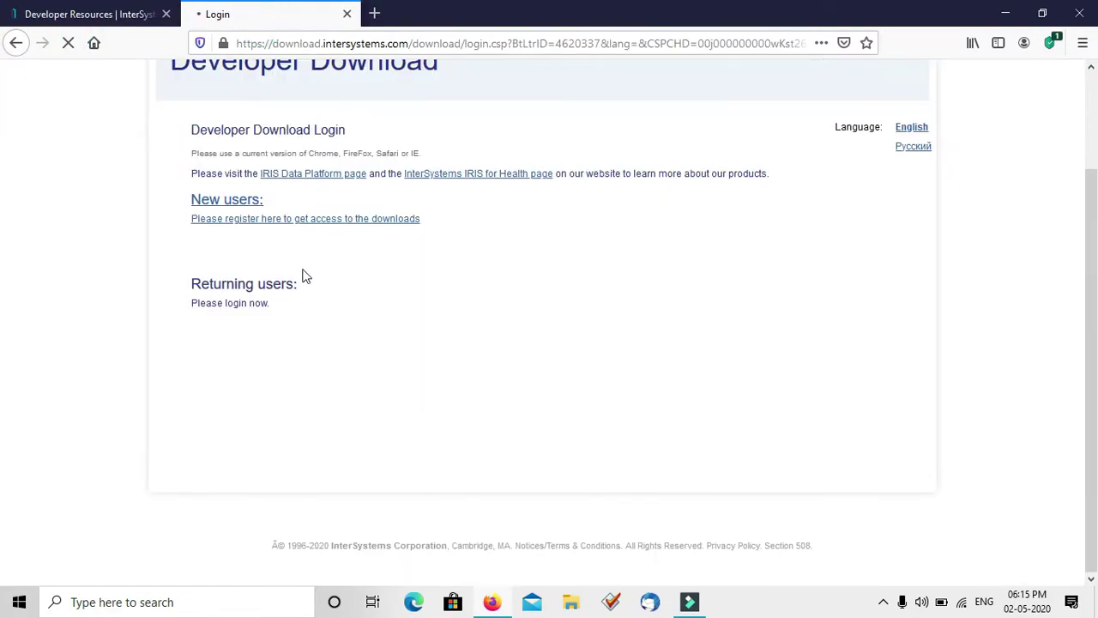
pyautogui.click(230, 302)
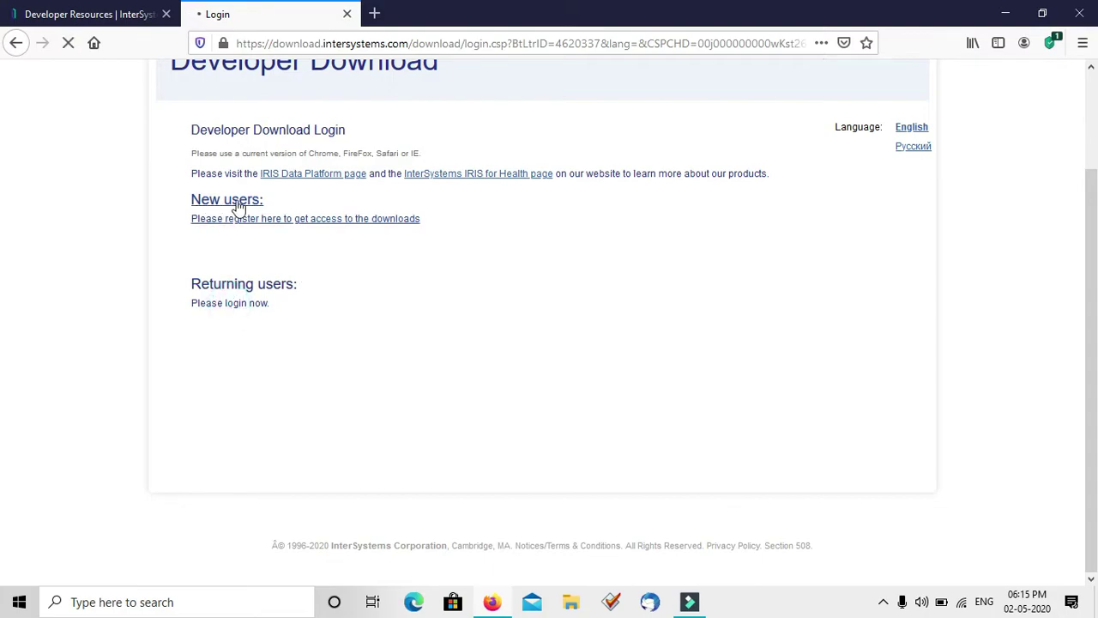
pyautogui.click(272, 220)
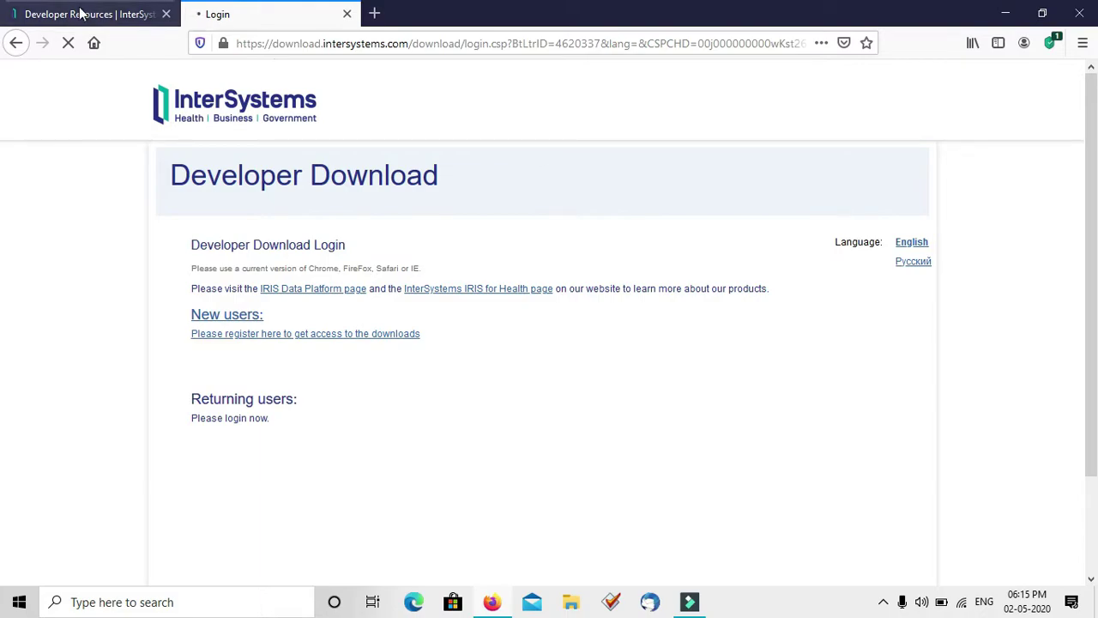
pyautogui.click(14, 43)
pyautogui.click(14, 43)
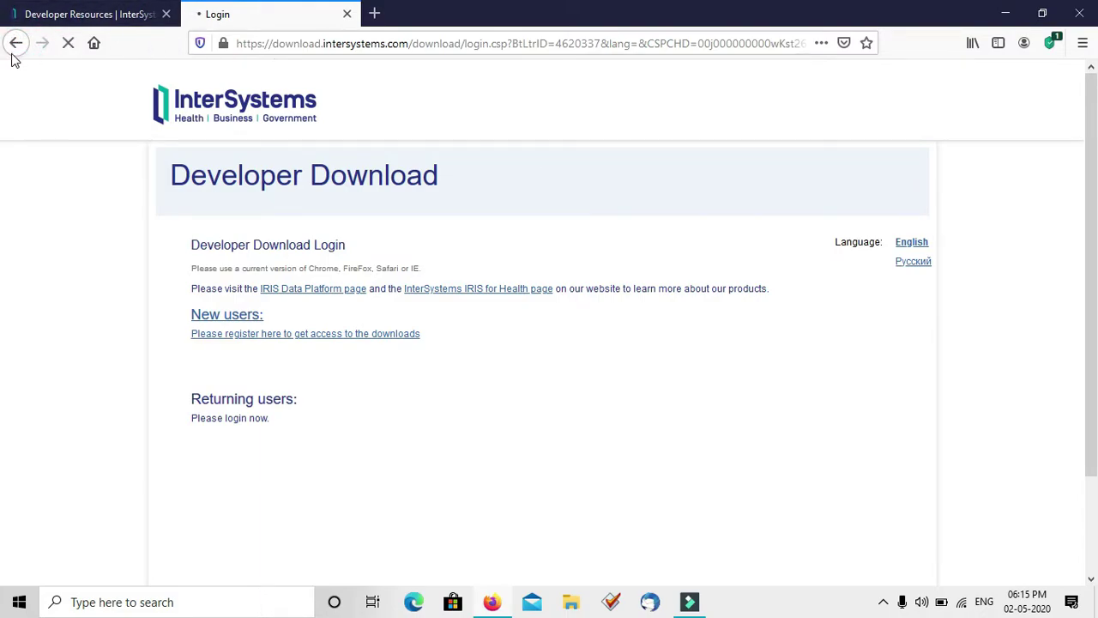
pyautogui.click(13, 44)
# Return to Developer Resources and reopen the Developer Download card
pyautogui.click(883, 601)
pyautogui.click(882, 601)
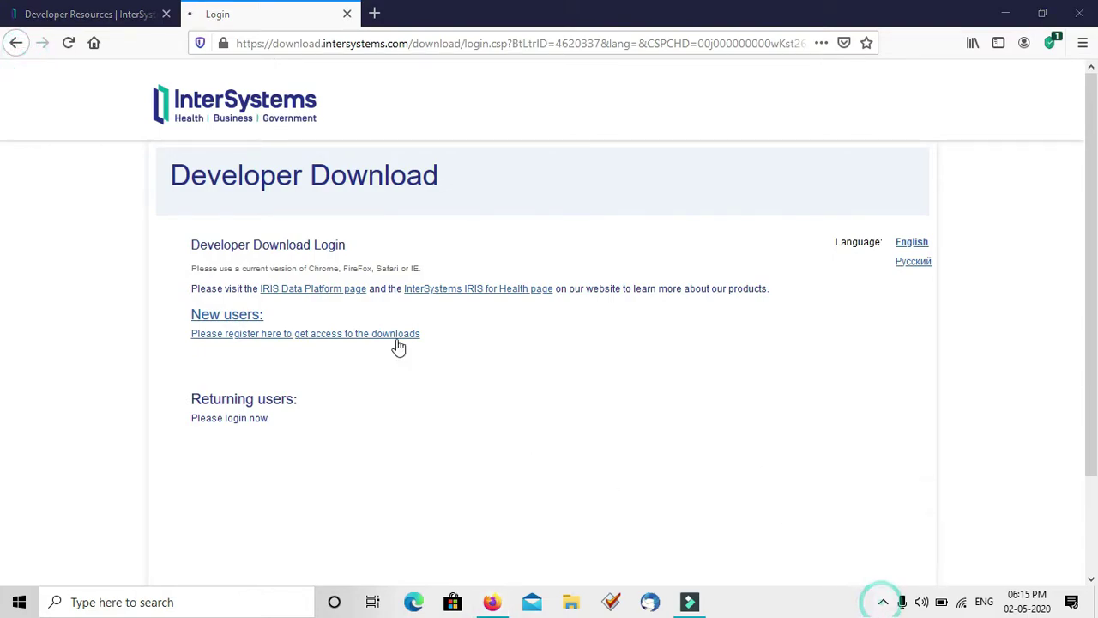
pyautogui.click(231, 104)
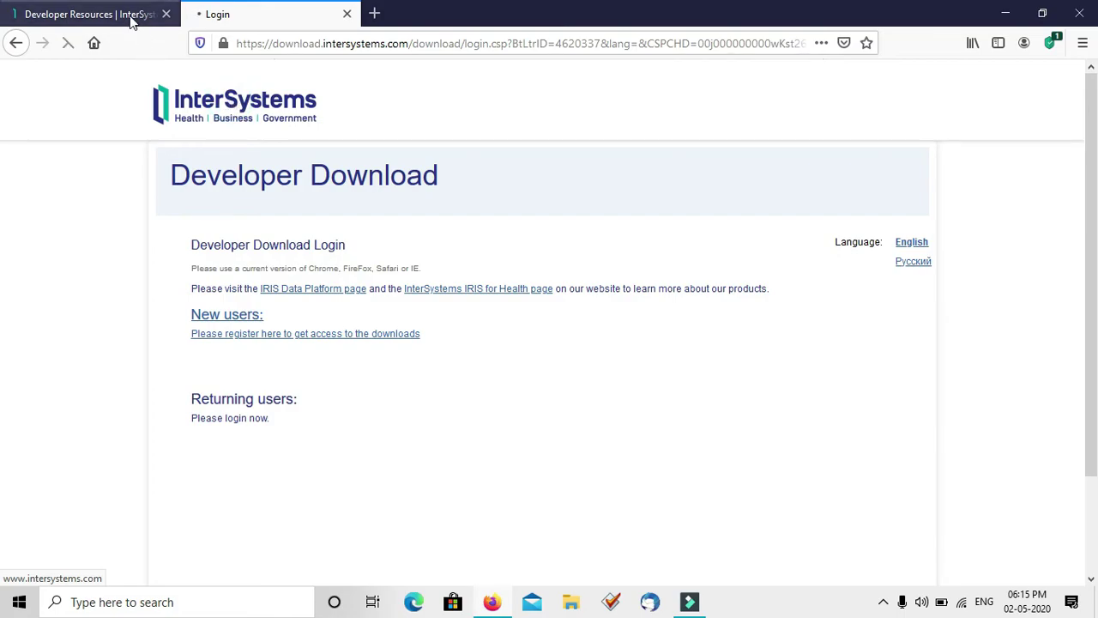
pyautogui.click(135, 14)
pyautogui.click(649, 335)
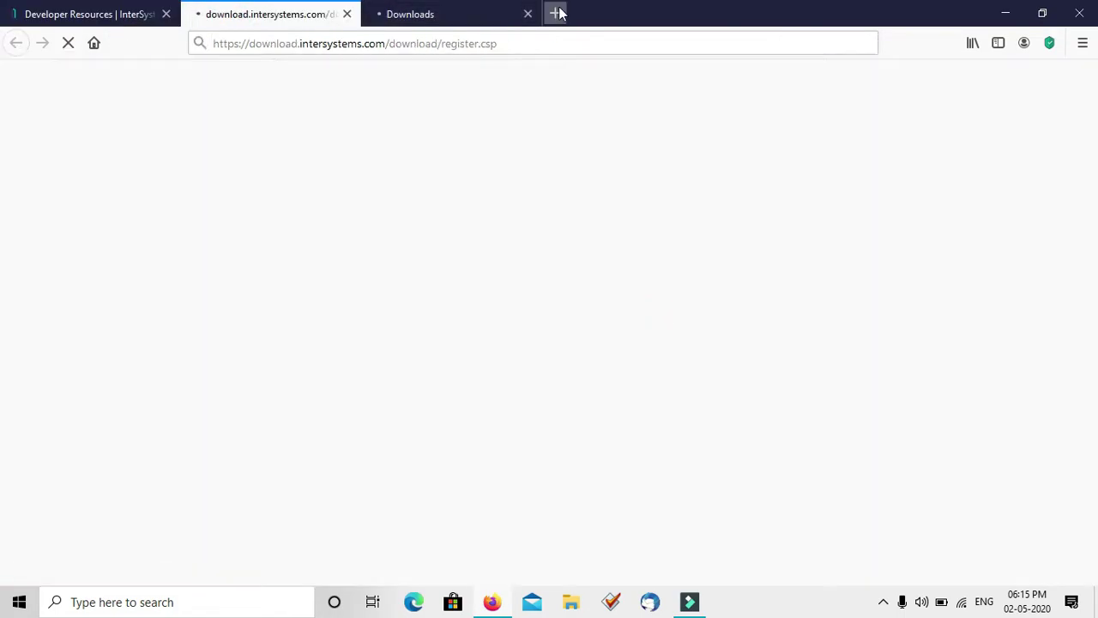
# Close the Registration tab and select InterSystems IRIS Community Edition for Microsoft Windows
pyautogui.click(480, 10)
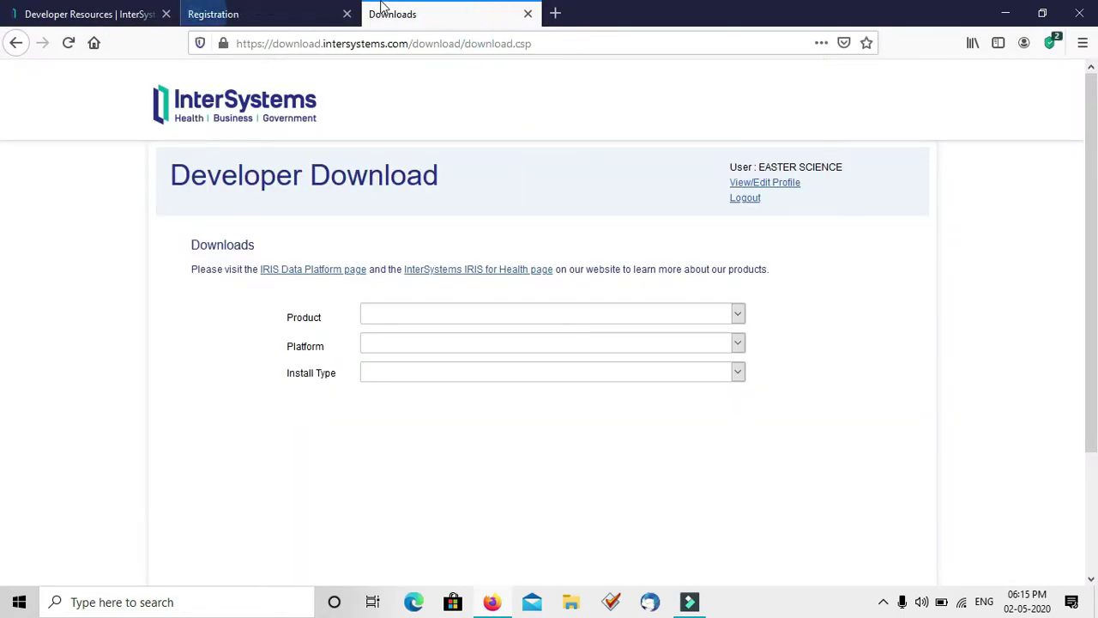
pyautogui.click(347, 13)
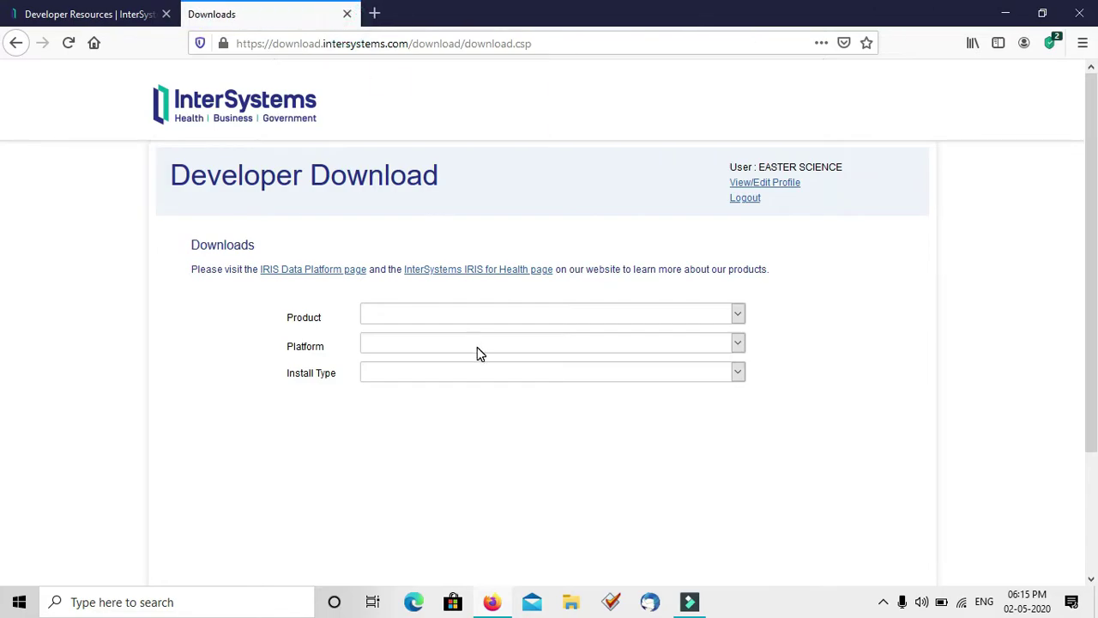
pyautogui.click(418, 322)
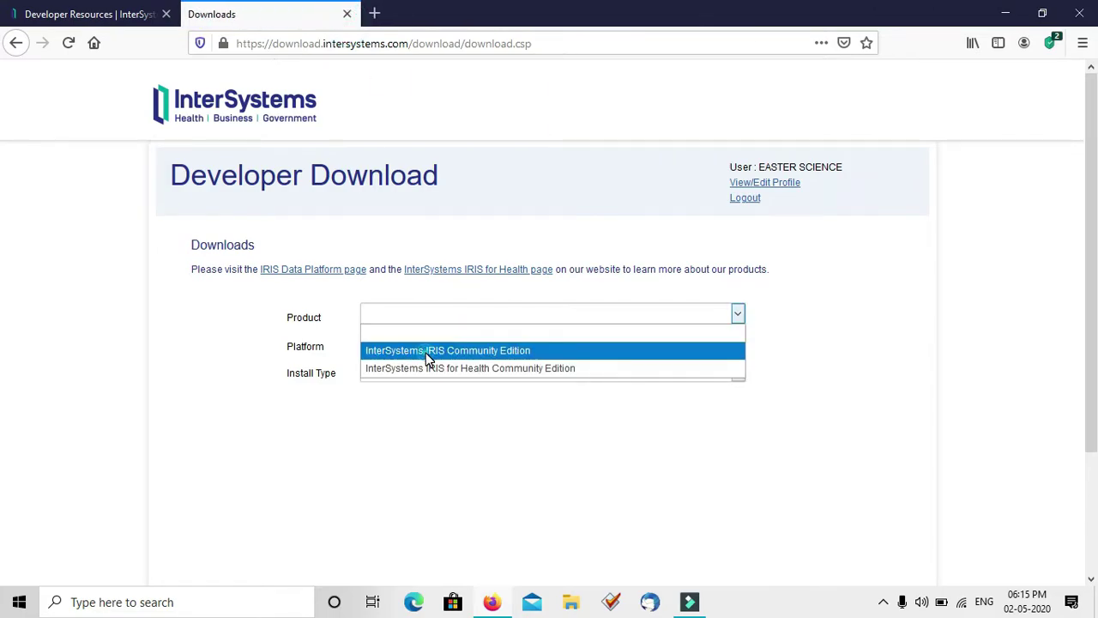
pyautogui.click(427, 355)
pyautogui.click(502, 345)
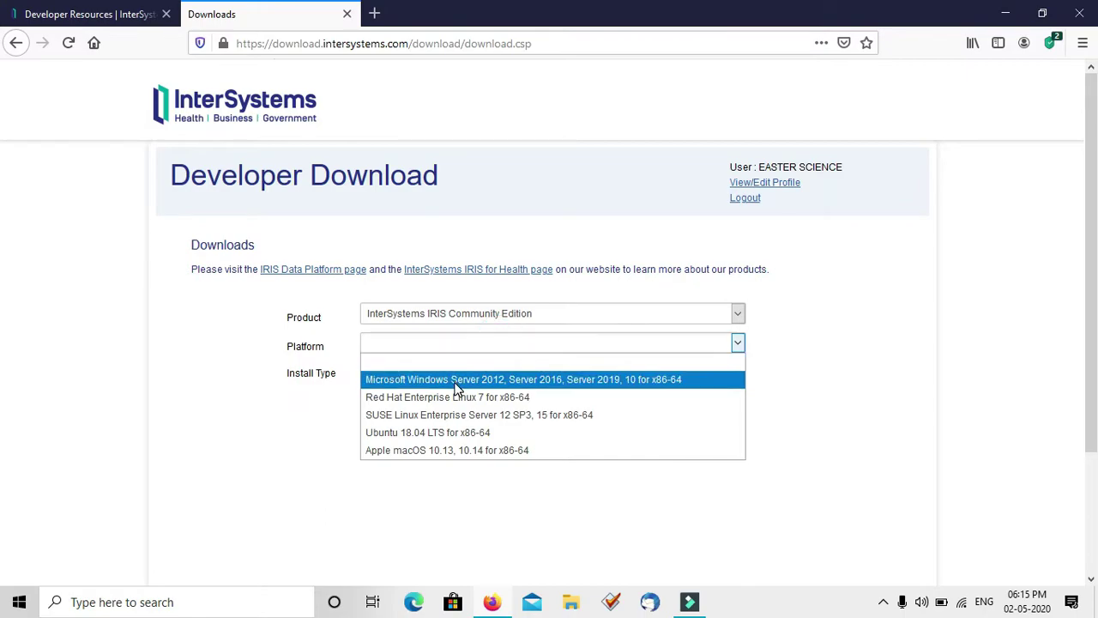
pyautogui.click(454, 382)
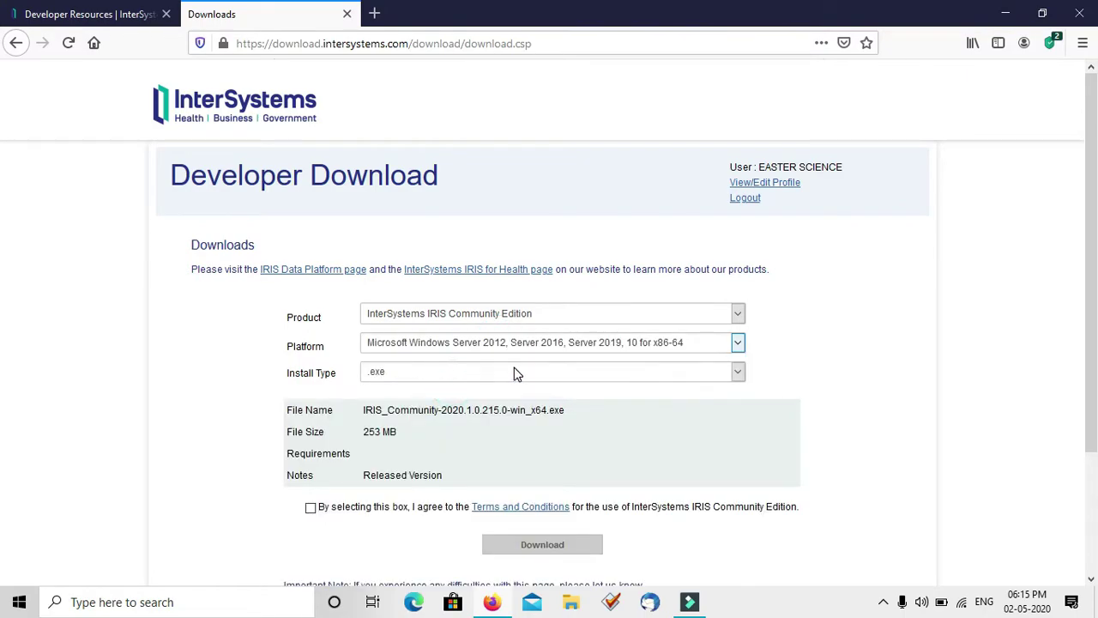
# Keep .exe as install type, accept the terms, and request the download
pyautogui.click(516, 372)
pyautogui.click(418, 374)
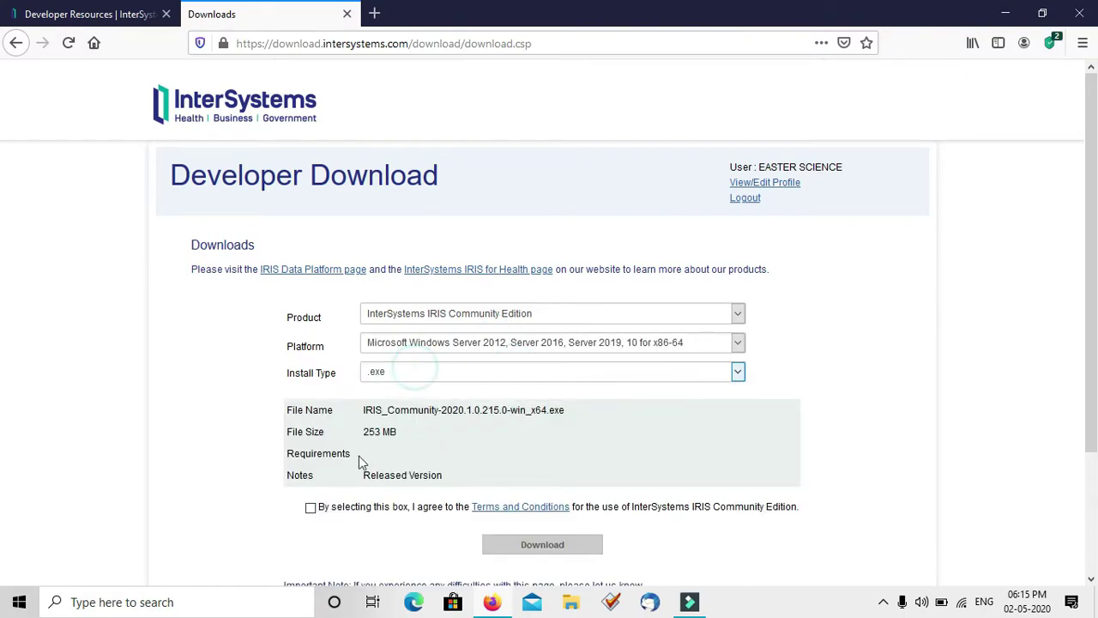
pyautogui.click(310, 508)
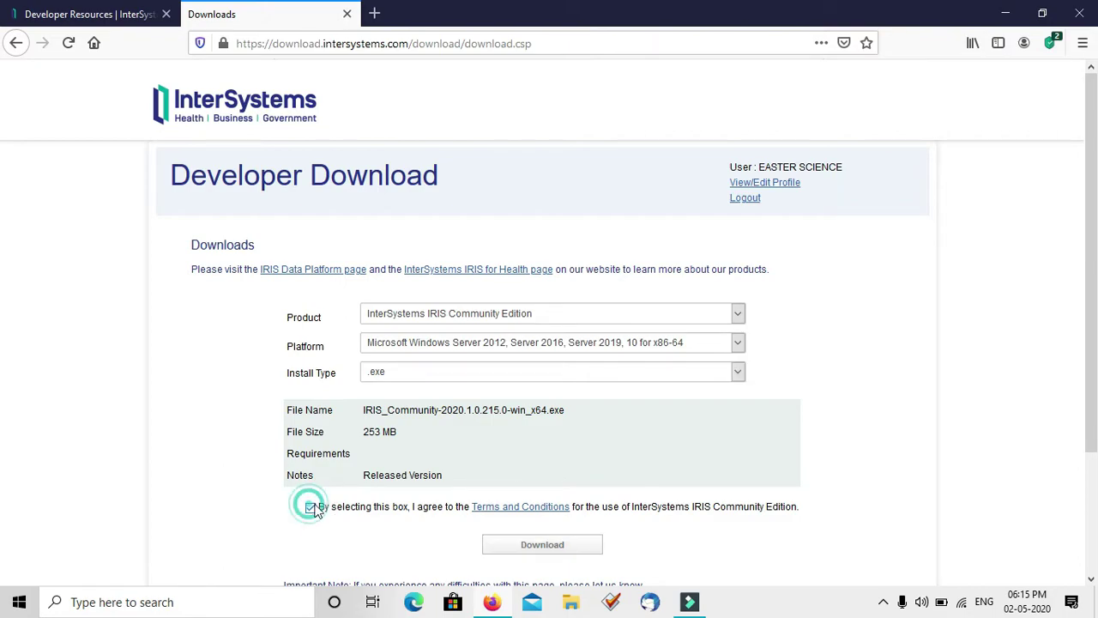
pyautogui.click(510, 546)
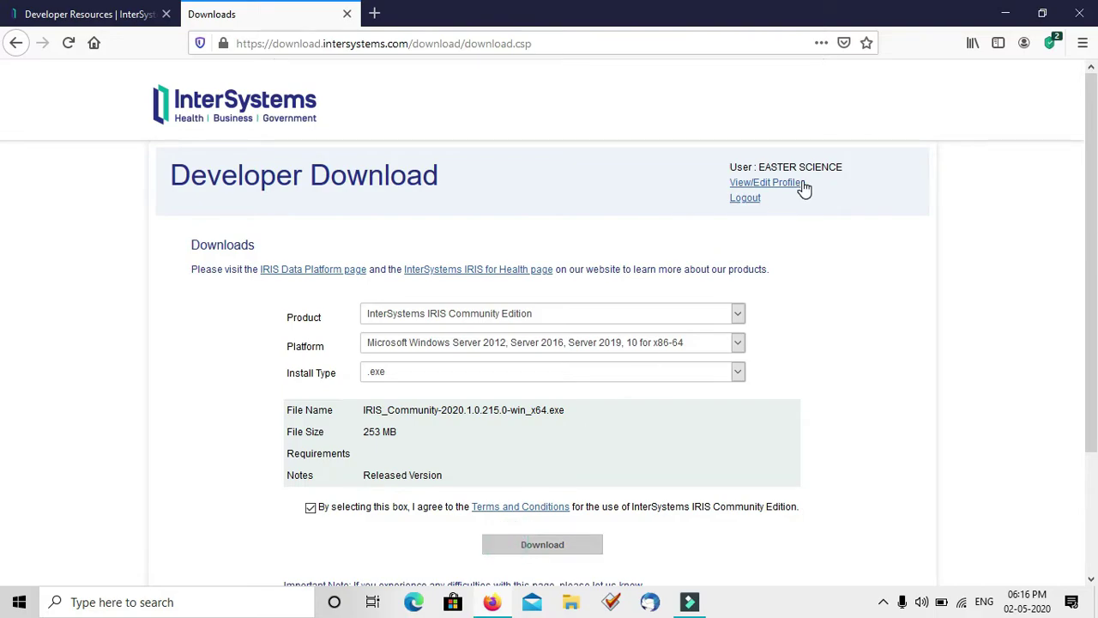
pyautogui.click(972, 44)
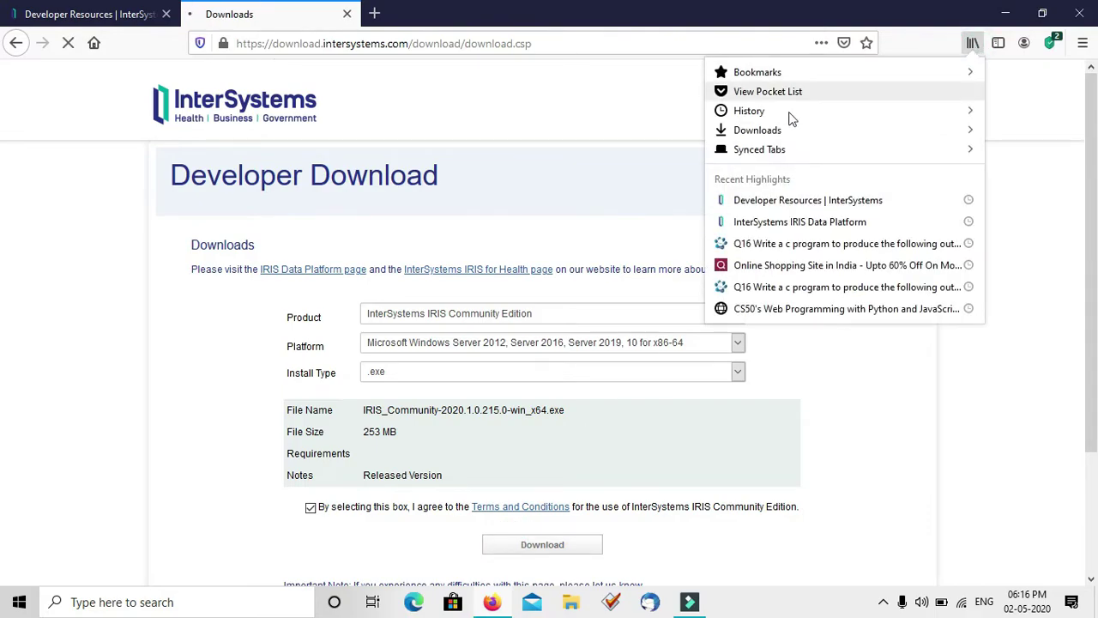
# Save IRIS_Community-2020.1.0.215.0-win_x64.exe from the downloads list
pyautogui.click(741, 130)
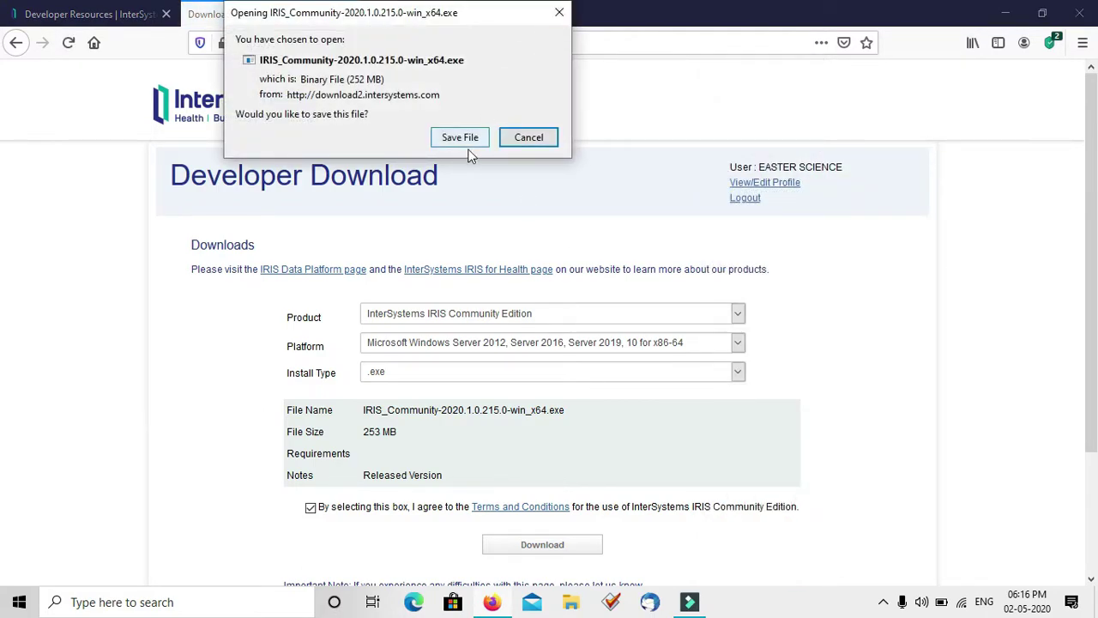
pyautogui.click(561, 13)
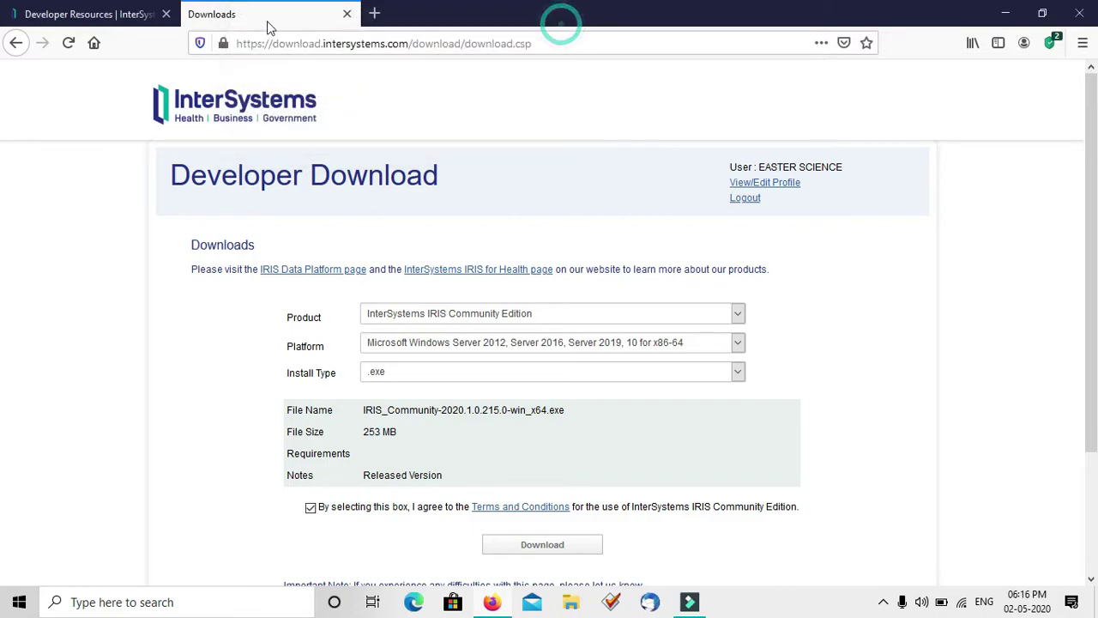
# Close Firefox and open the Downloads folder via This PC
pyautogui.click(166, 15)
pyautogui.click(166, 14)
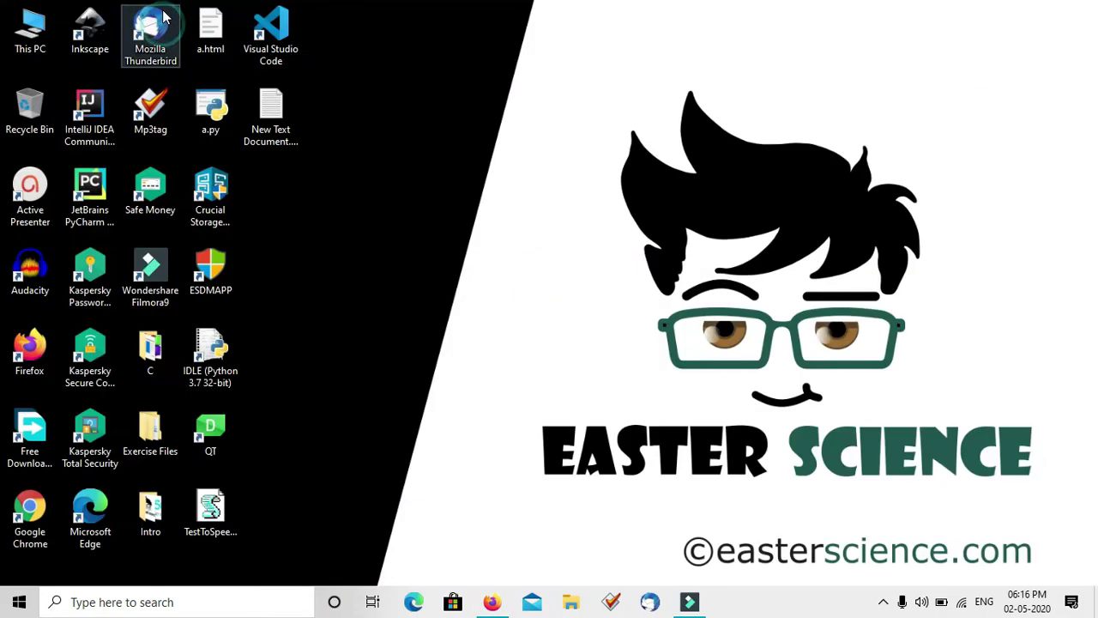
pyautogui.click(34, 42)
pyautogui.doubleClick(35, 43)
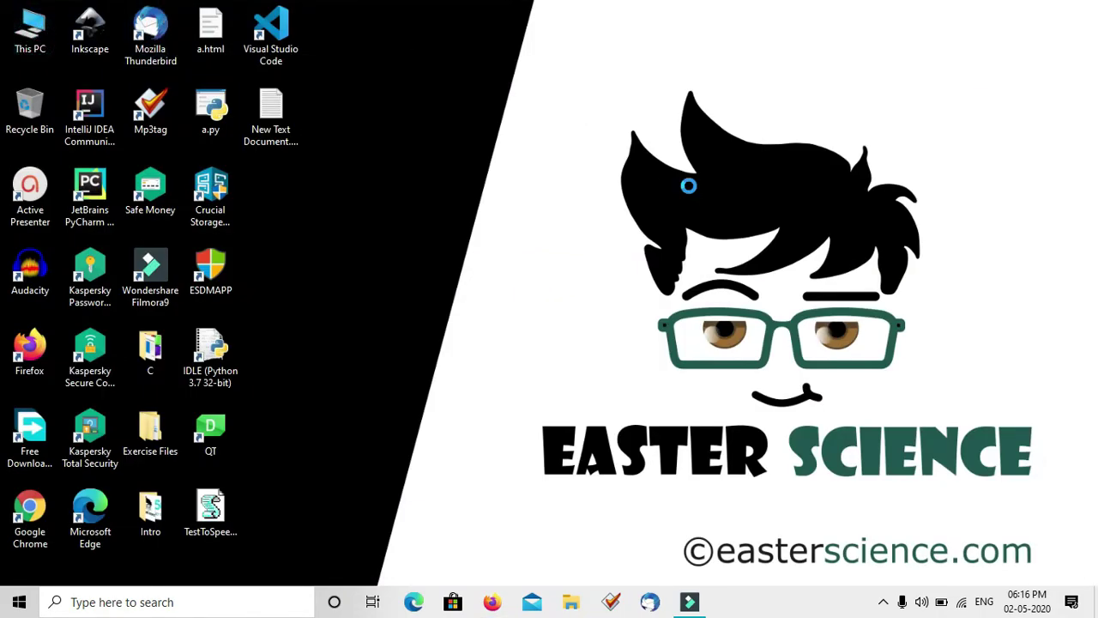
pyautogui.click(767, 199)
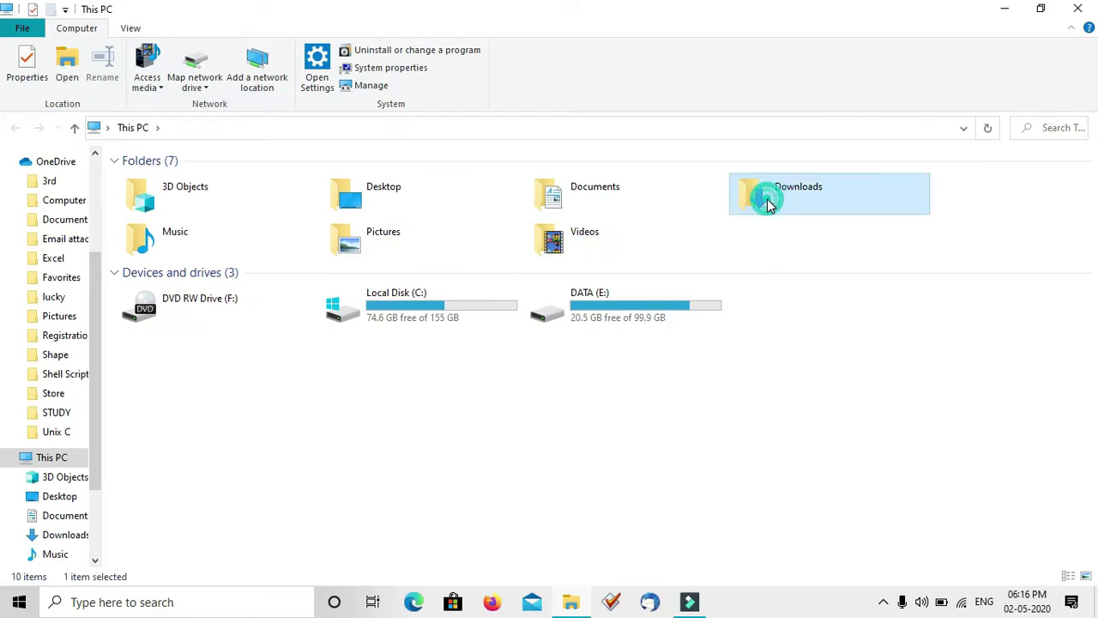
pyautogui.doubleClick(767, 200)
# Start the IRIS_Community installer and minimize File Explorer to show the desktop
pyautogui.click(181, 216)
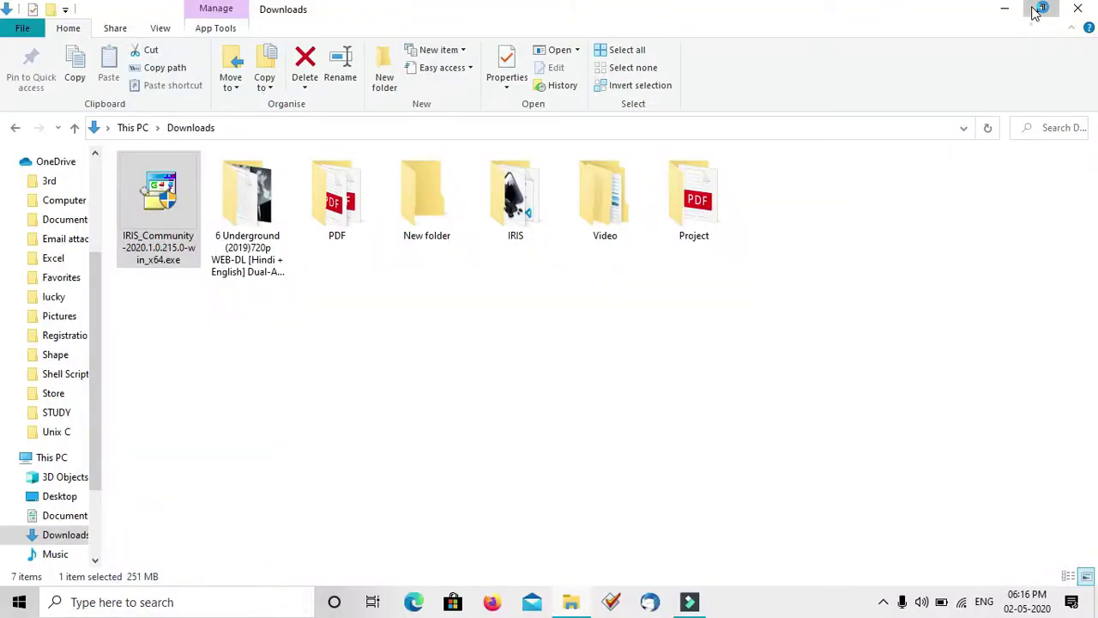
pyautogui.click(1041, 8)
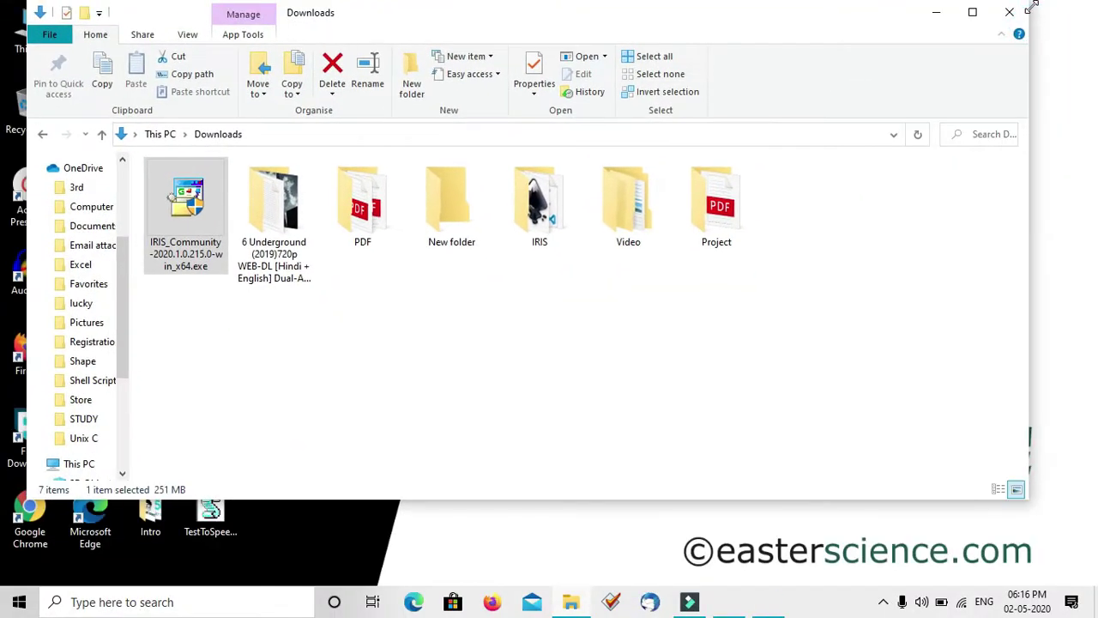
pyautogui.click(985, 13)
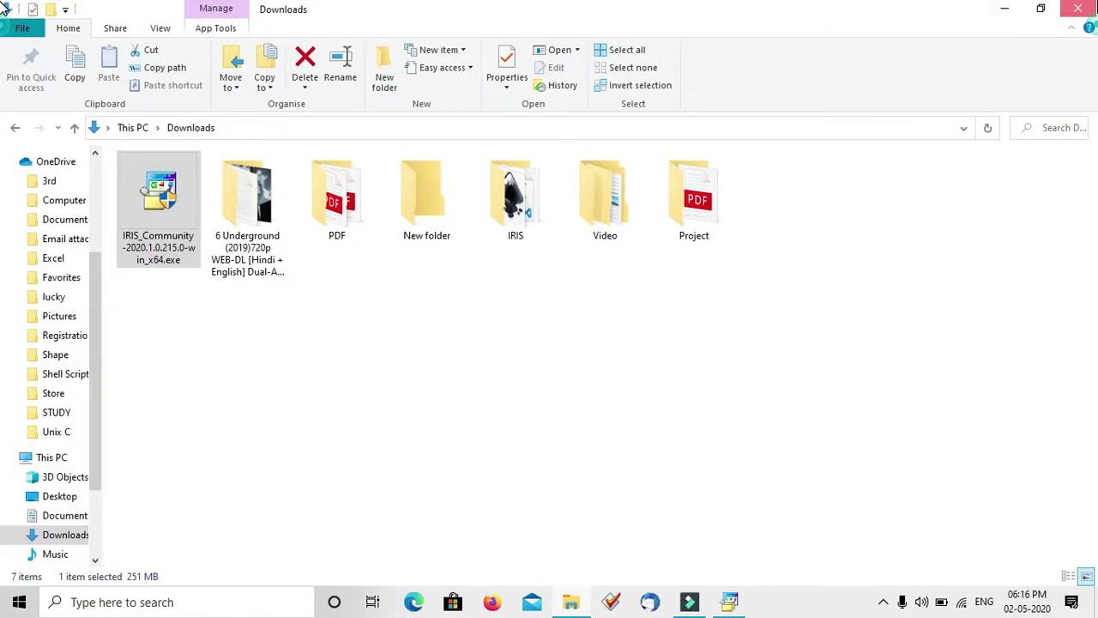
pyautogui.click(995, 10)
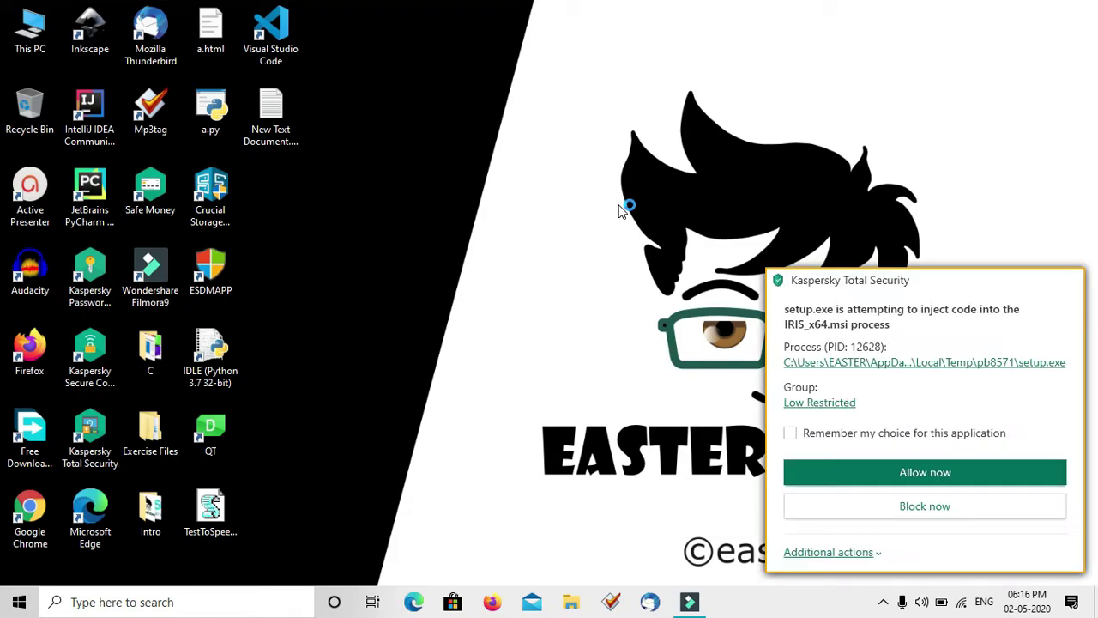
# Trust the setup program in Kaspersky, remembering the choice
pyautogui.click(791, 433)
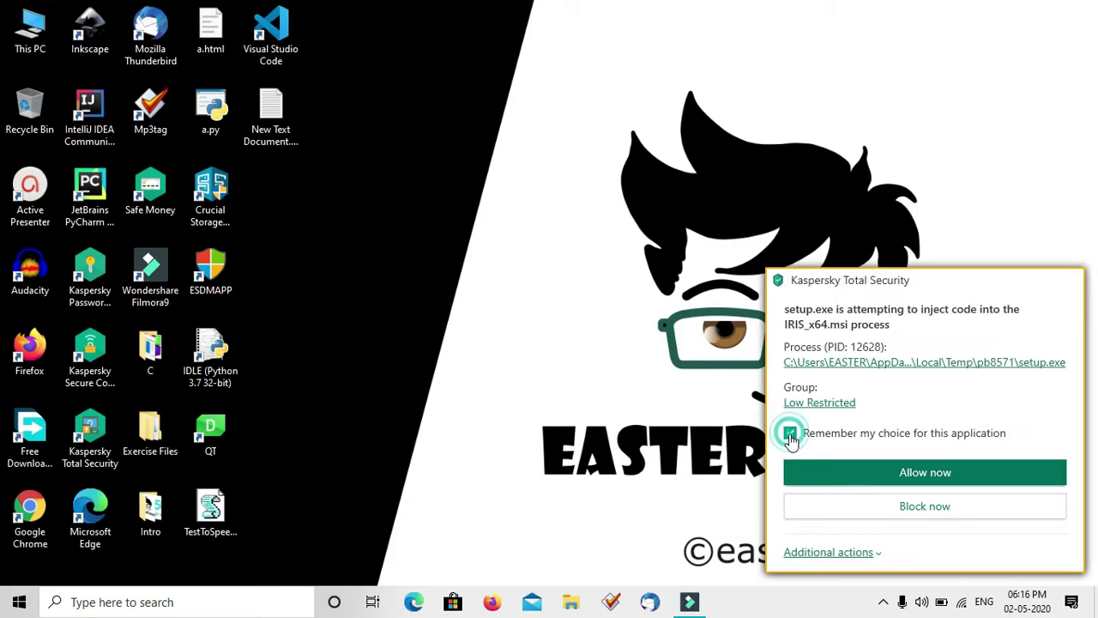
pyautogui.click(831, 553)
pyautogui.click(850, 503)
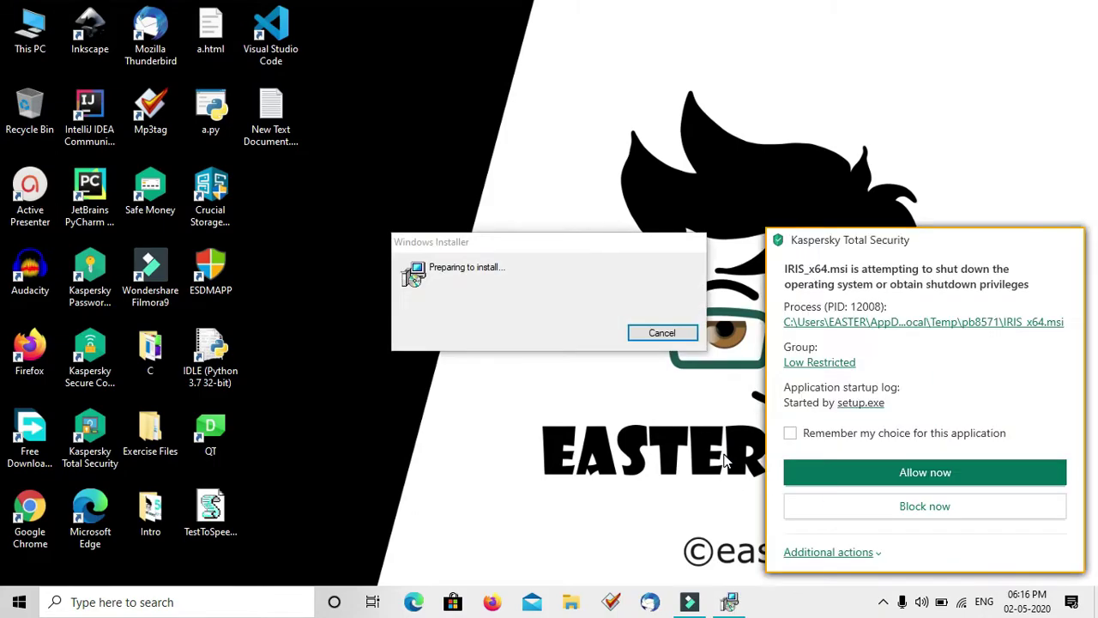
# Trust the IRIS installer in the second Kaspersky warning, remembering the choice
pyautogui.click(790, 433)
pyautogui.click(829, 554)
pyautogui.click(843, 503)
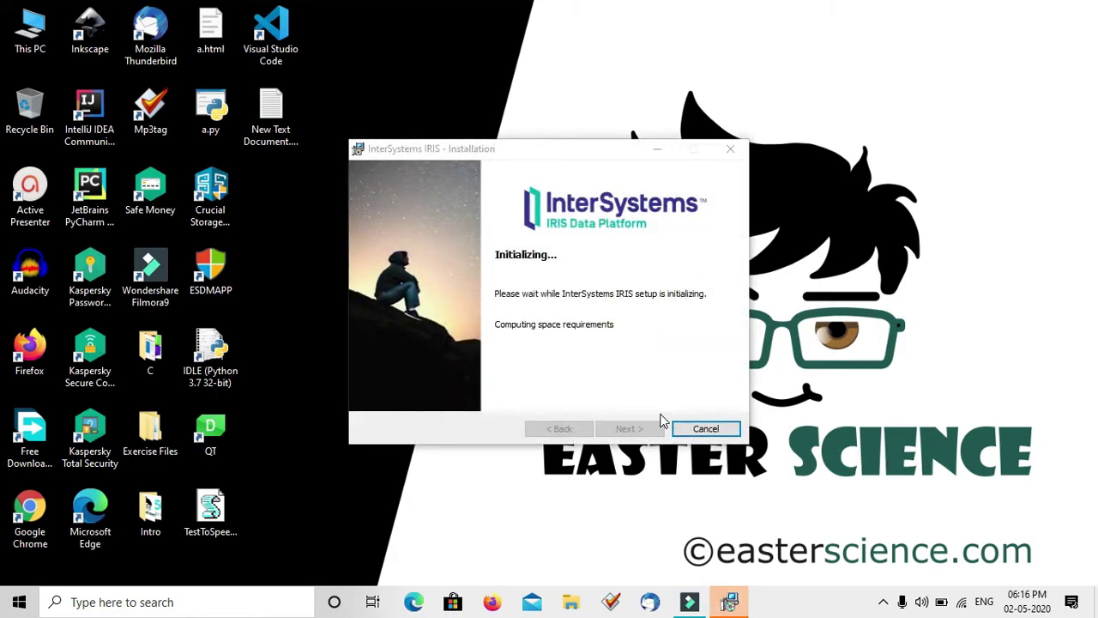
# Accept the licence, keeping instance name IRIS and the default installation folder
pyautogui.click(505, 382)
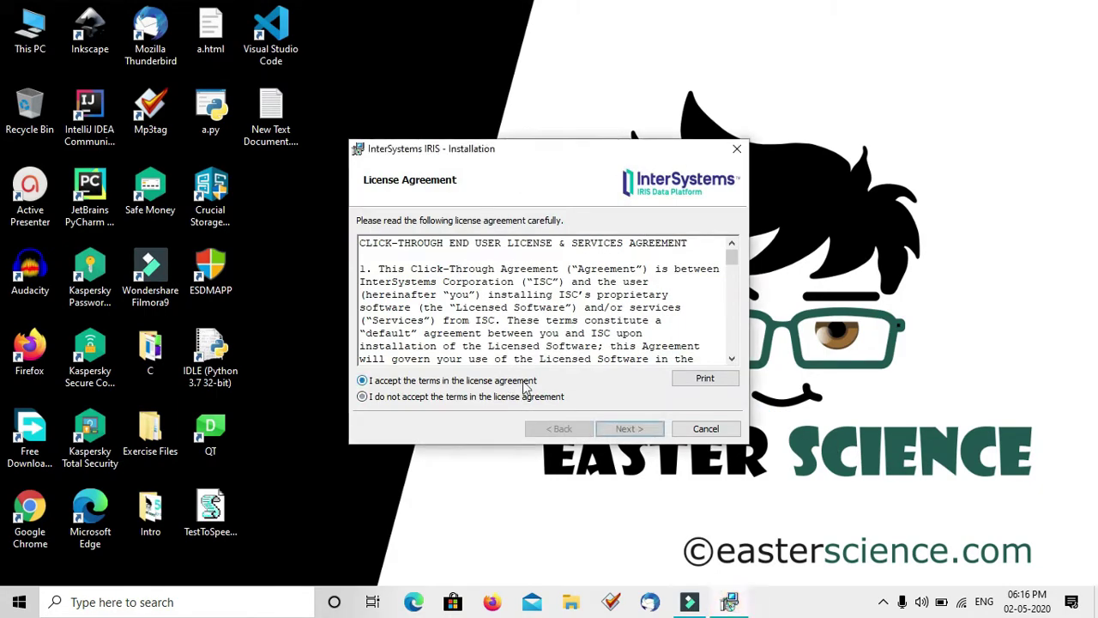
pyautogui.click(627, 428)
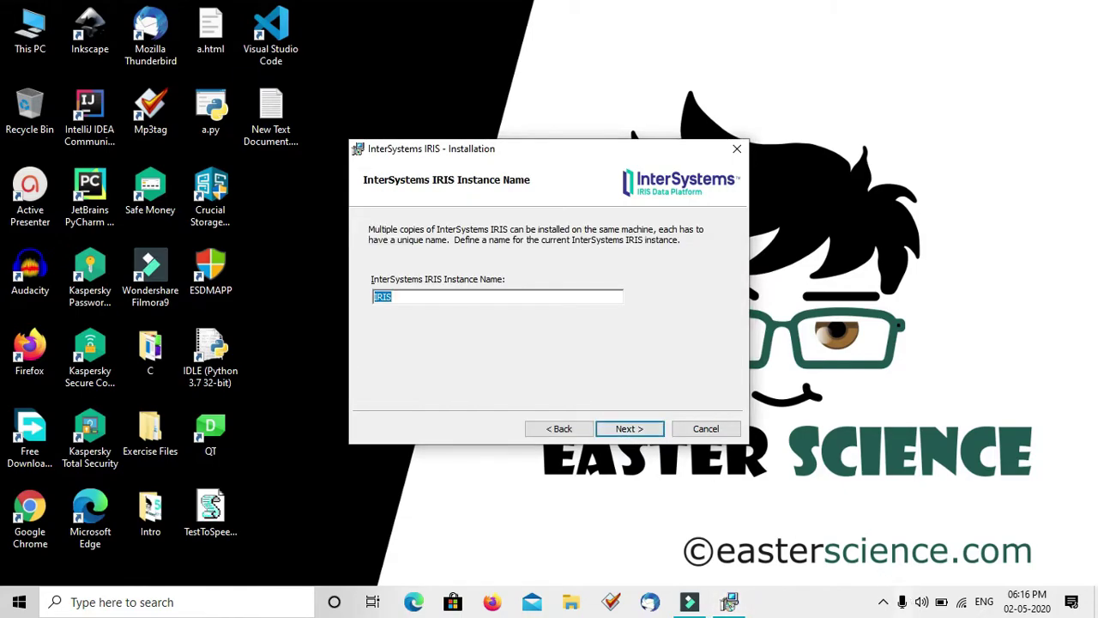
pyautogui.click(883, 601)
pyautogui.click(883, 602)
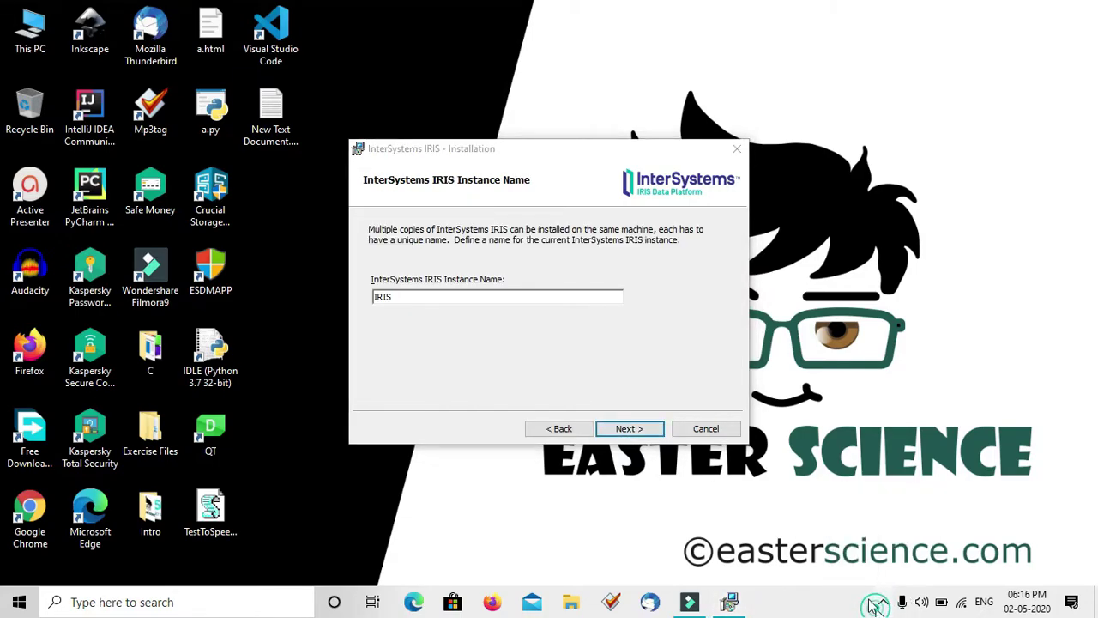
pyautogui.click(628, 428)
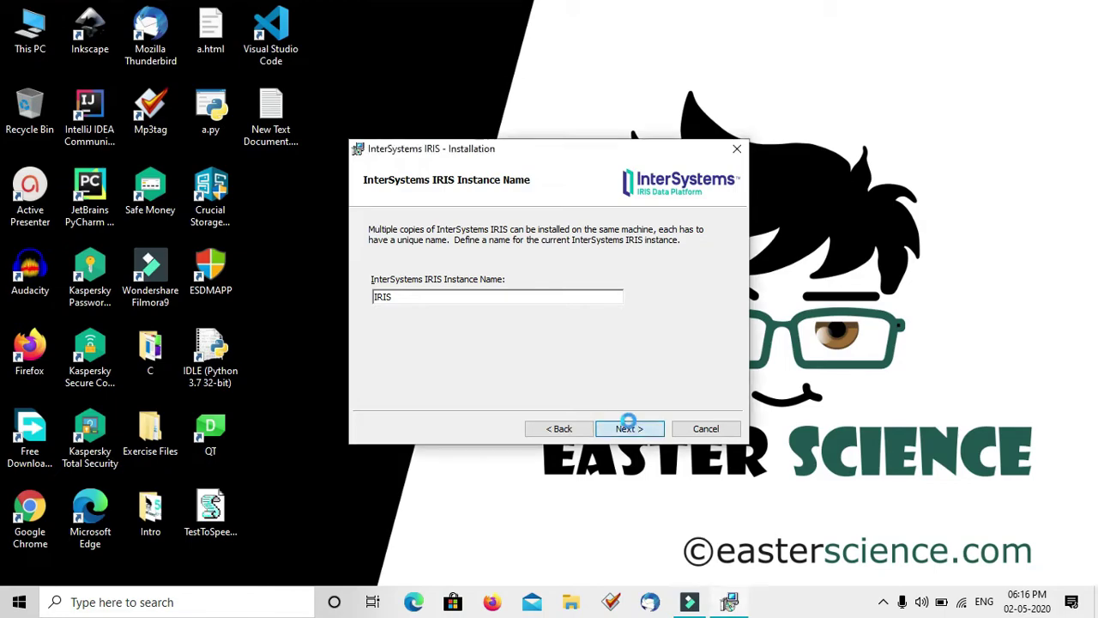
pyautogui.click(629, 428)
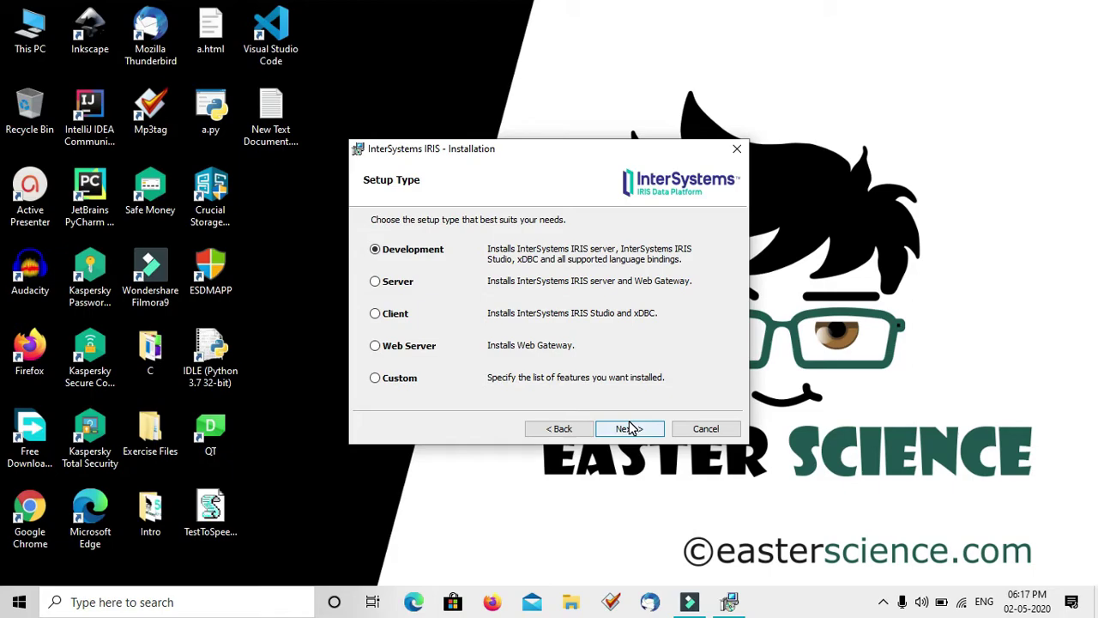
# Choose Development setup, Unicode, Normal security and the default SYSTEM service account
pyautogui.click(629, 426)
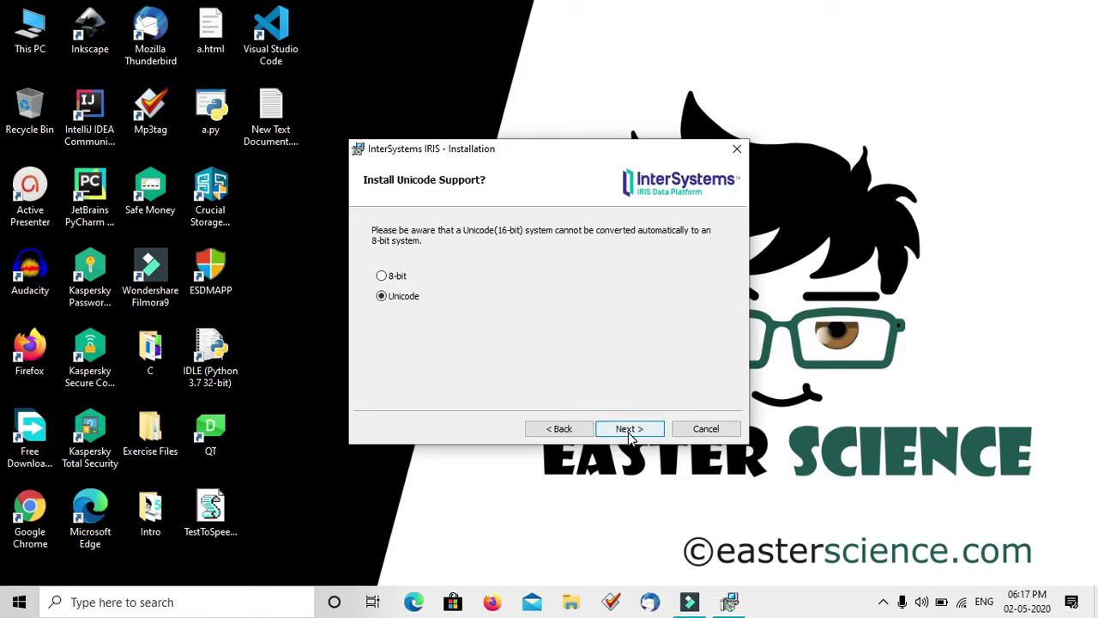
pyautogui.click(629, 431)
pyautogui.click(406, 290)
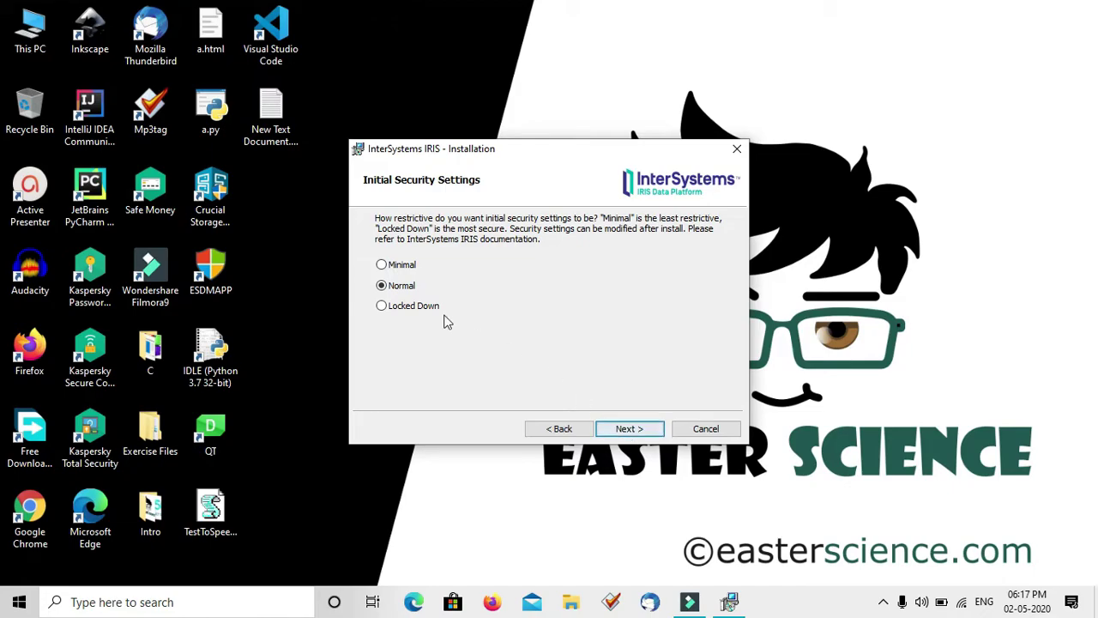
pyautogui.click(381, 264)
pyautogui.click(382, 288)
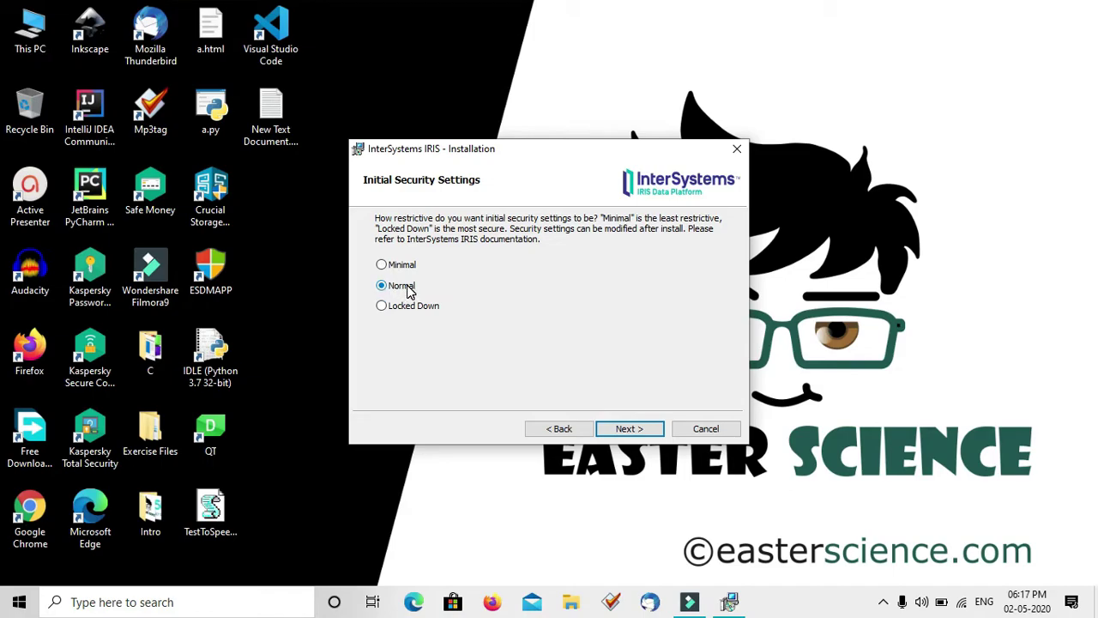
pyautogui.click(644, 430)
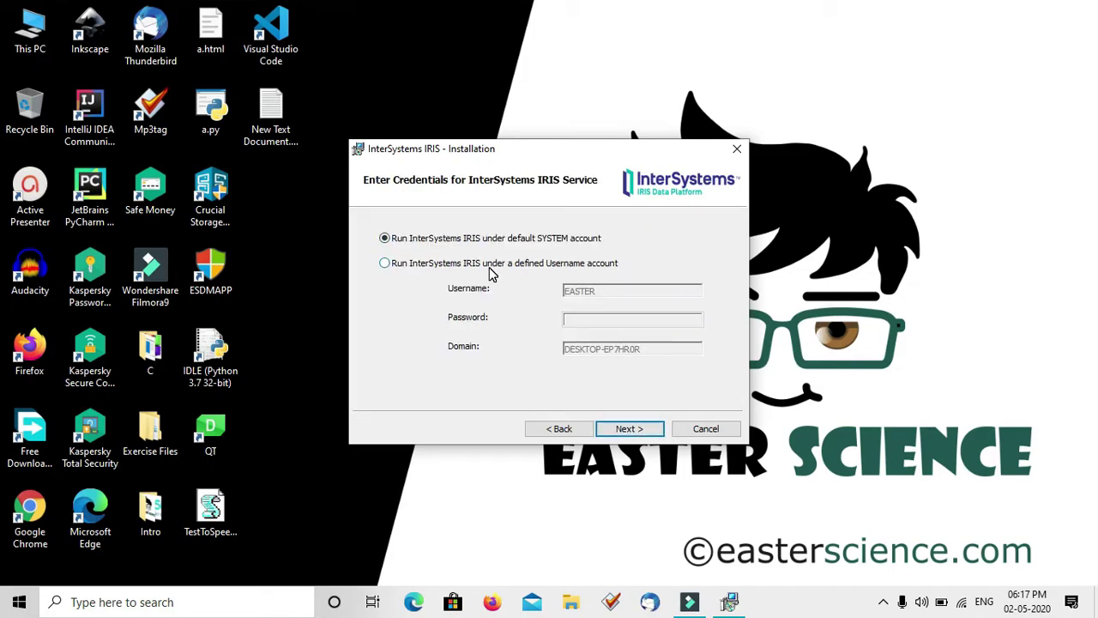
pyautogui.click(628, 437)
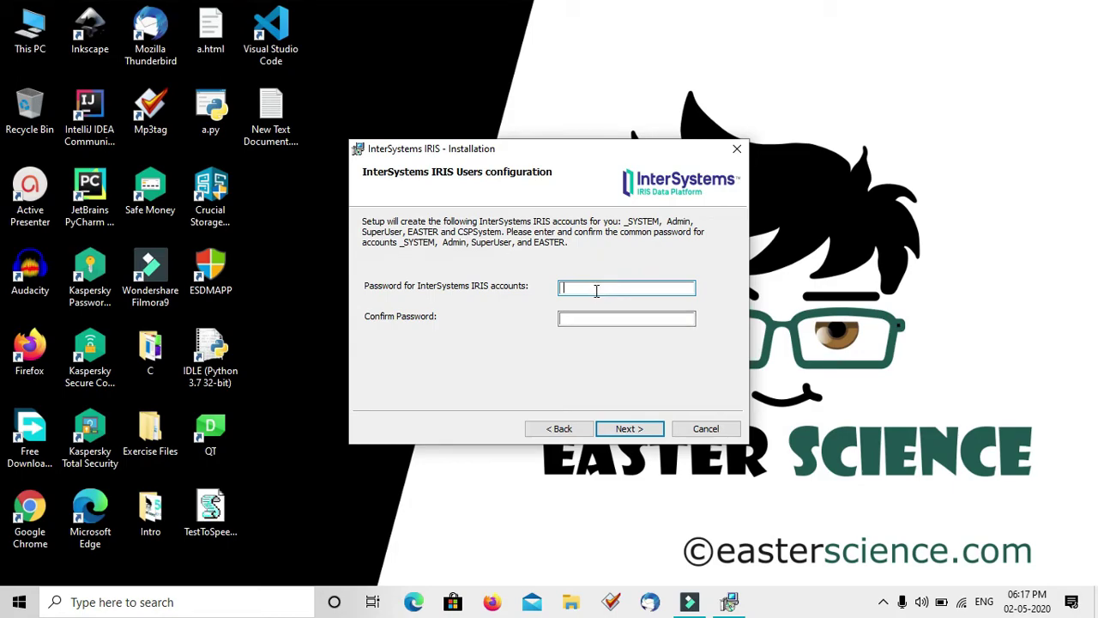
# Enter and confirm the shared account password, then set the CSPSystem password
pyautogui.write('1234123456')
pyautogui.press('Tab')
pyautogui.write('123456')
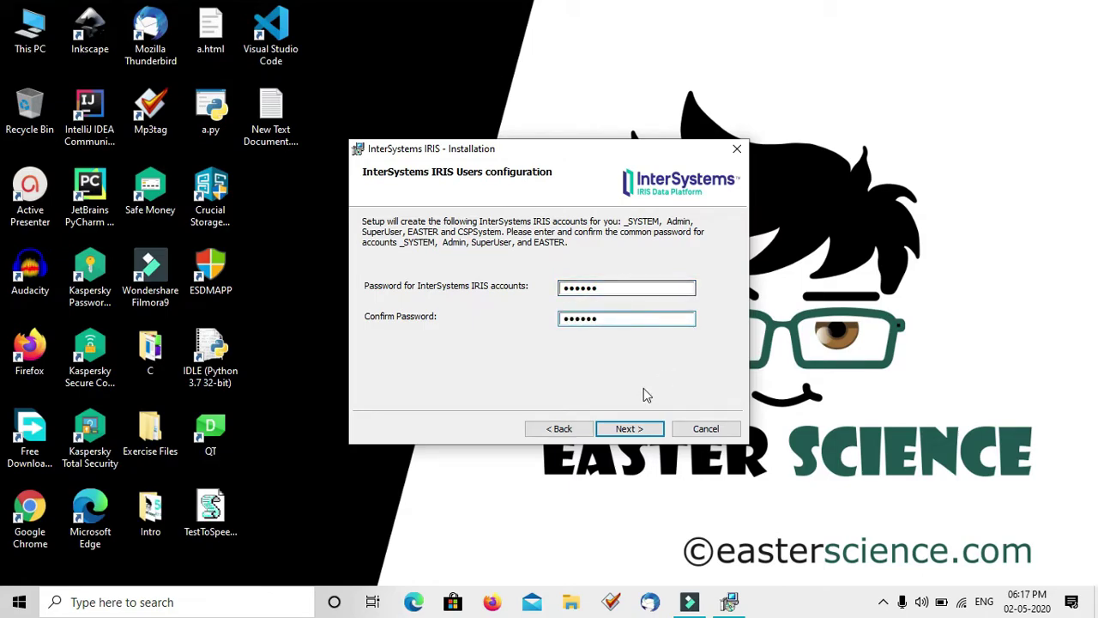
pyautogui.click(621, 429)
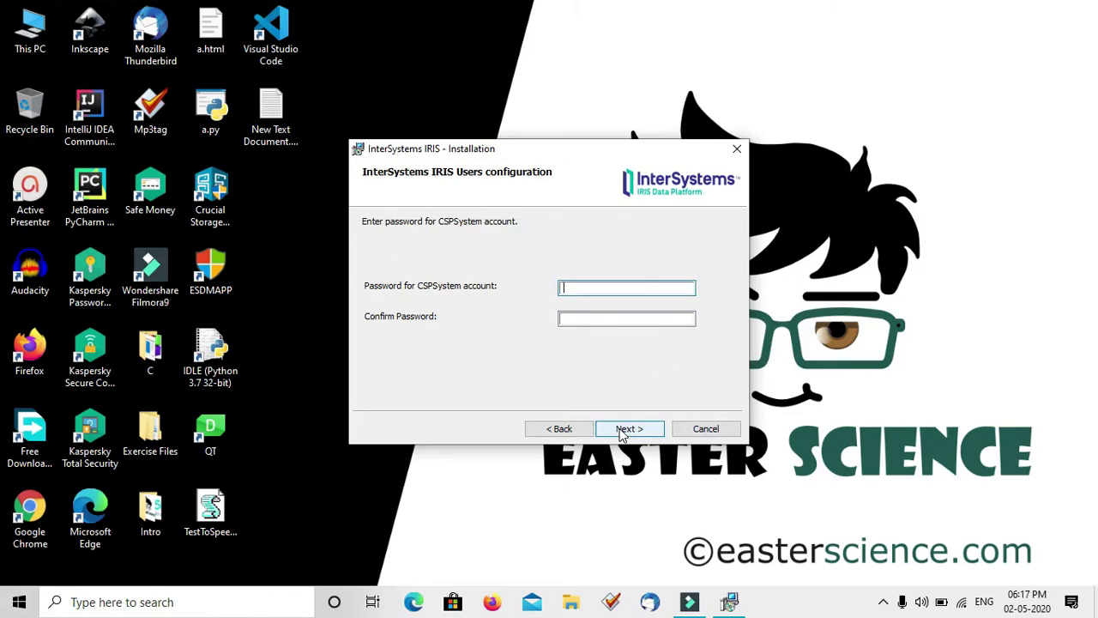
pyautogui.write('12')
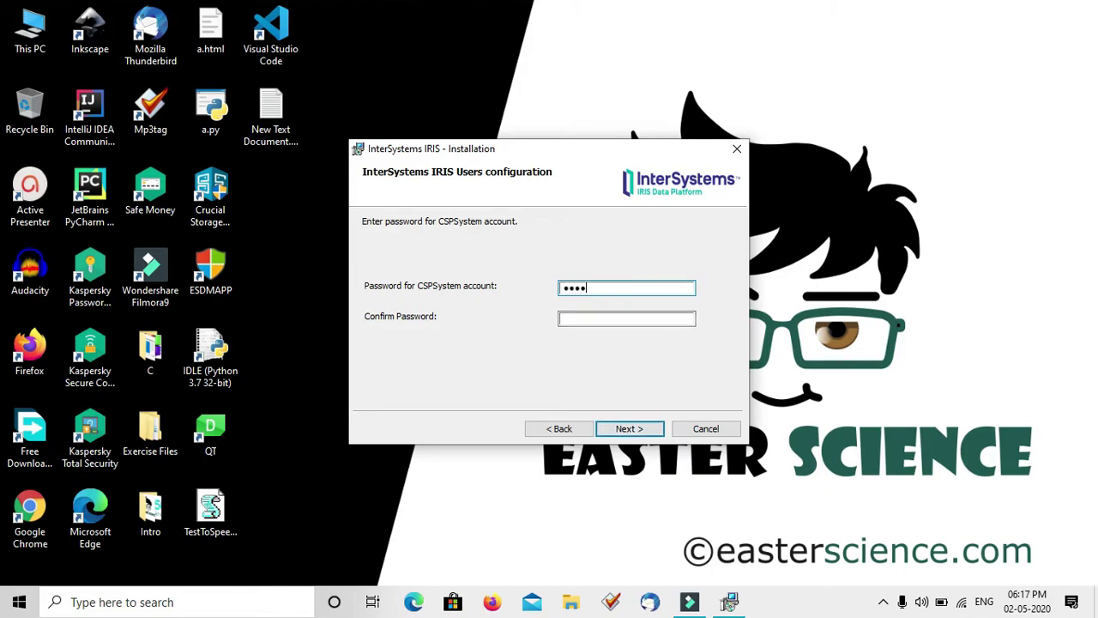
pyautogui.write('123456')
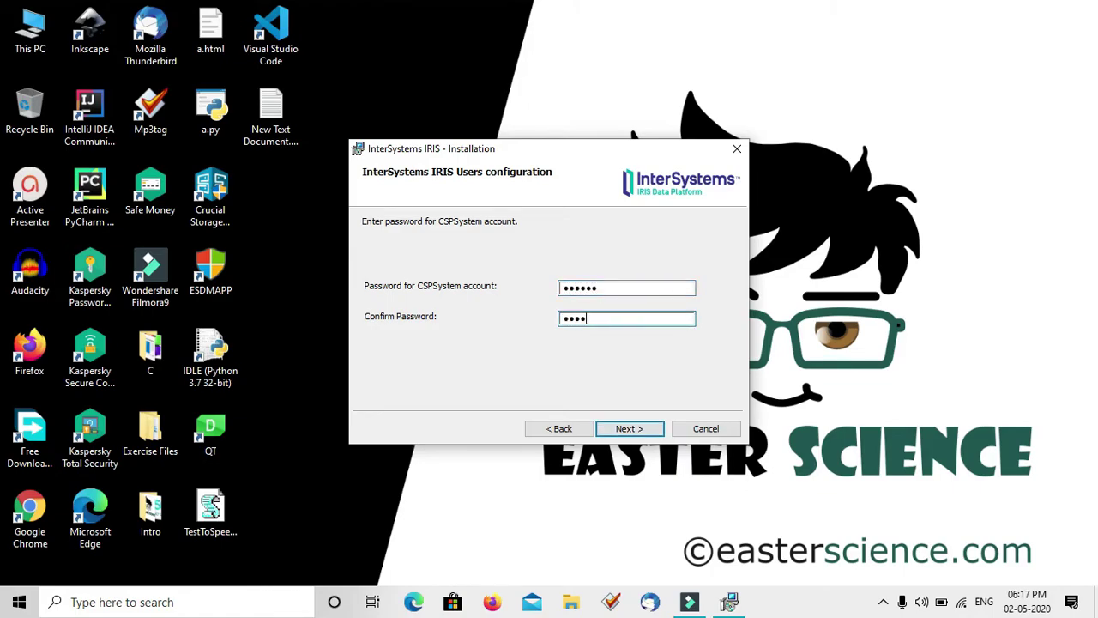
pyautogui.click(627, 429)
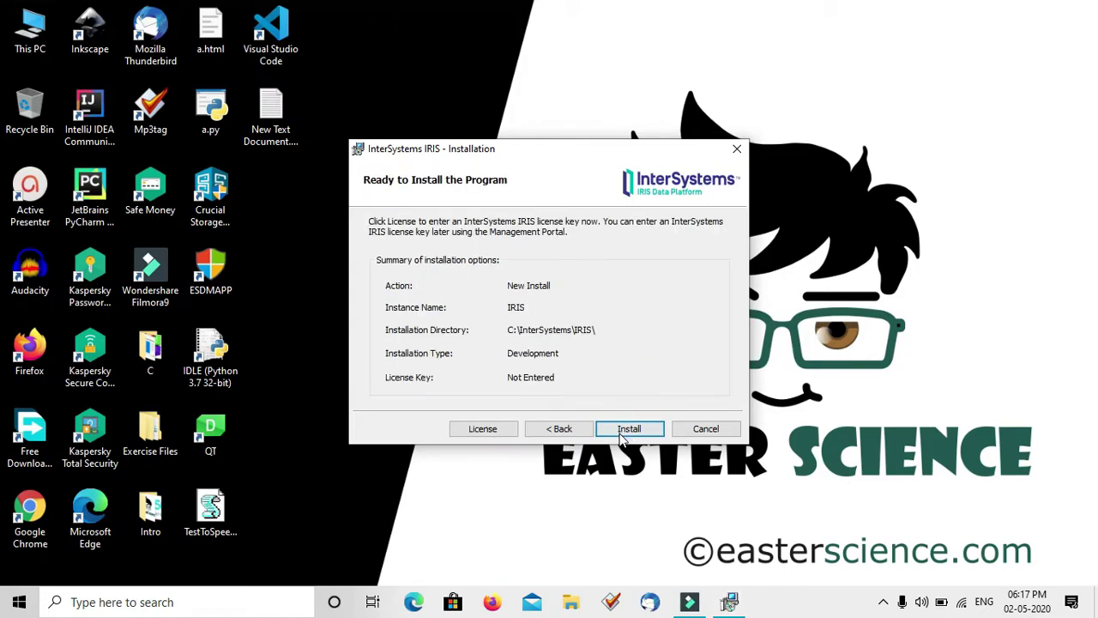
# Start the IRIS file copy and inspect the hidden tray icons while installation runs
pyautogui.click(626, 433)
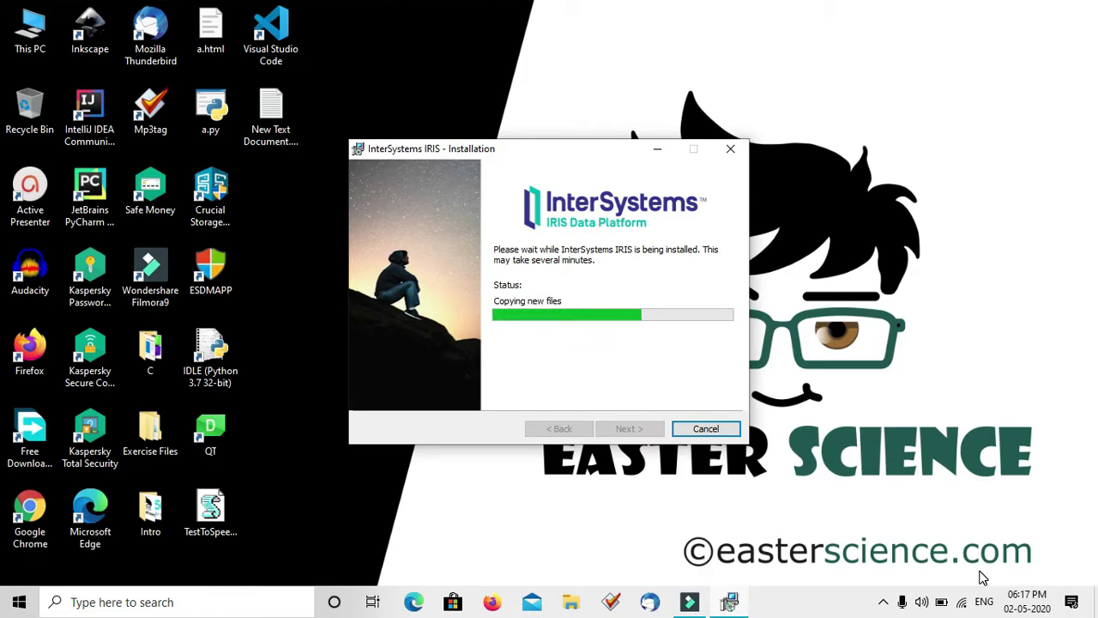
pyautogui.click(883, 602)
pyautogui.click(883, 602)
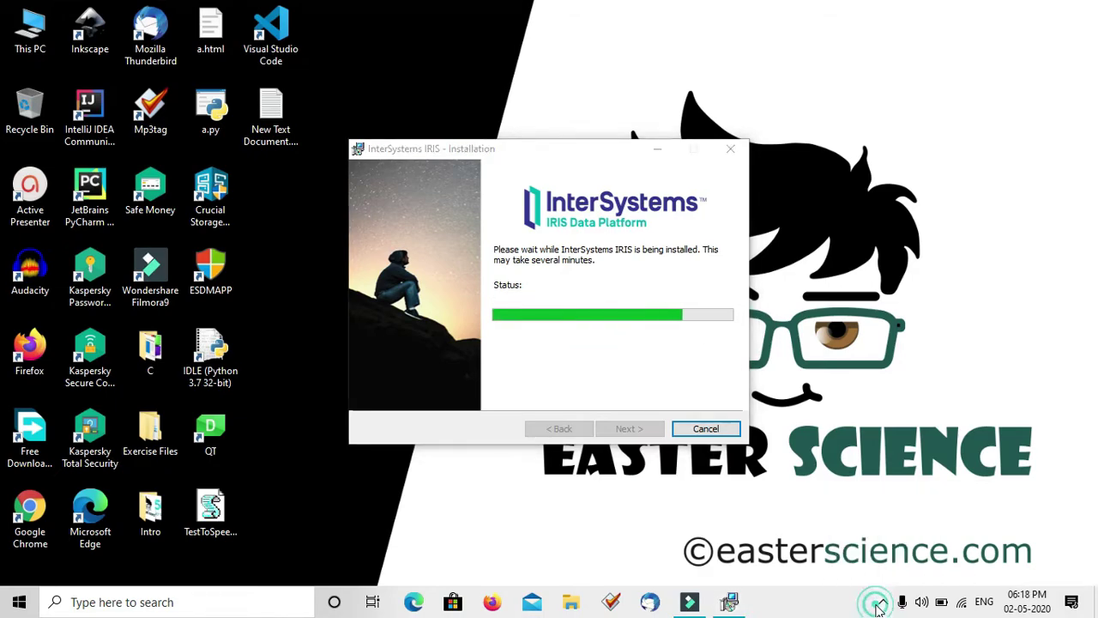
pyautogui.click(883, 602)
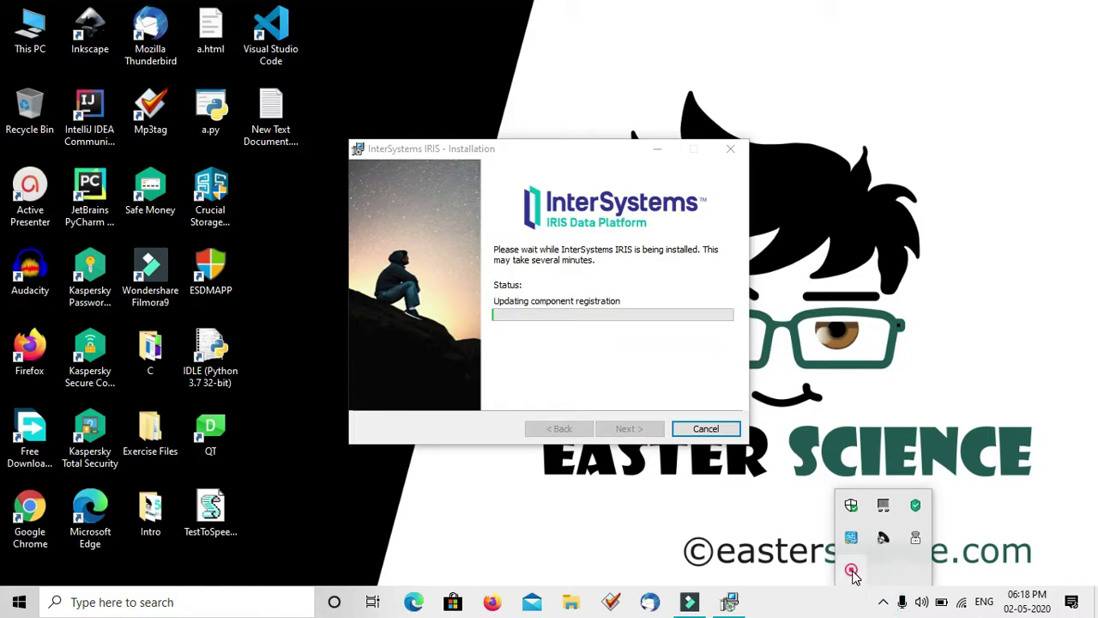
pyautogui.rightClick(852, 571)
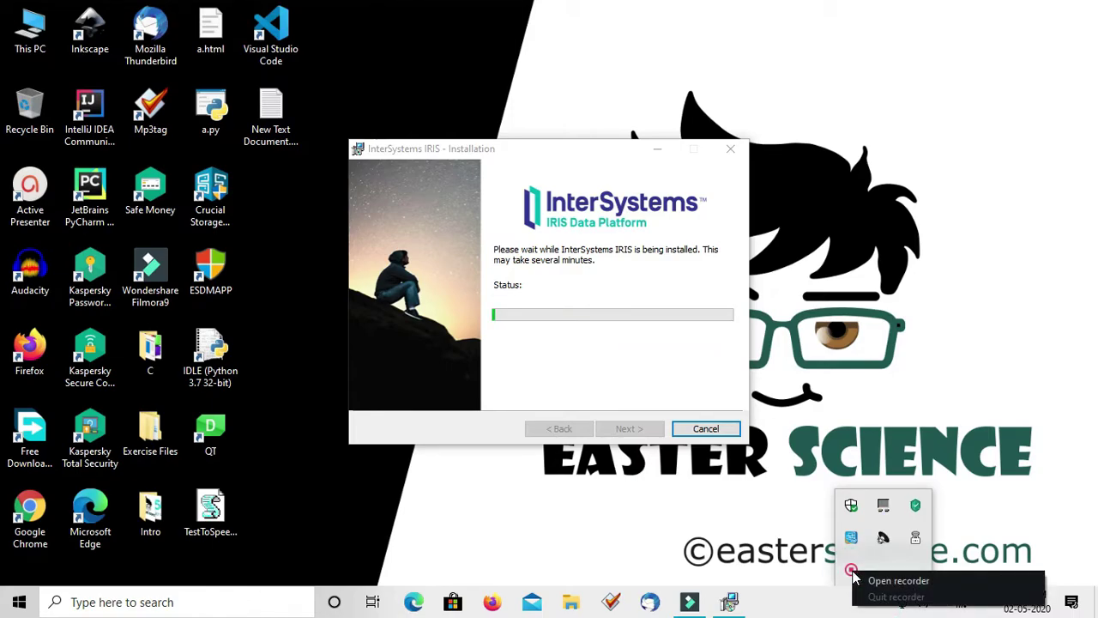
pyautogui.click(854, 578)
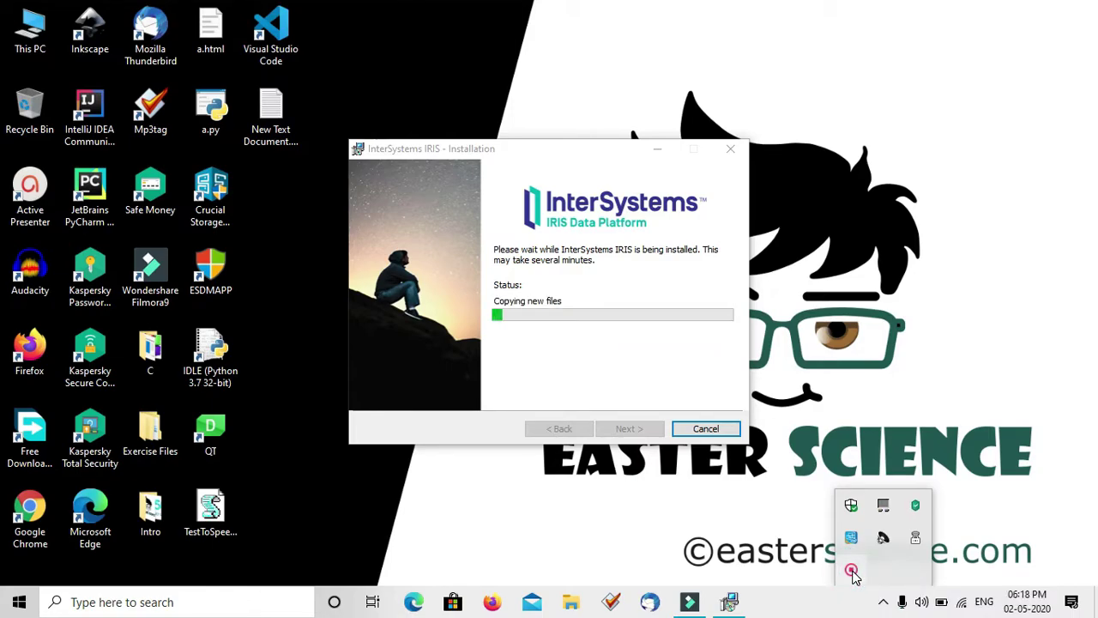
pyautogui.click(852, 573)
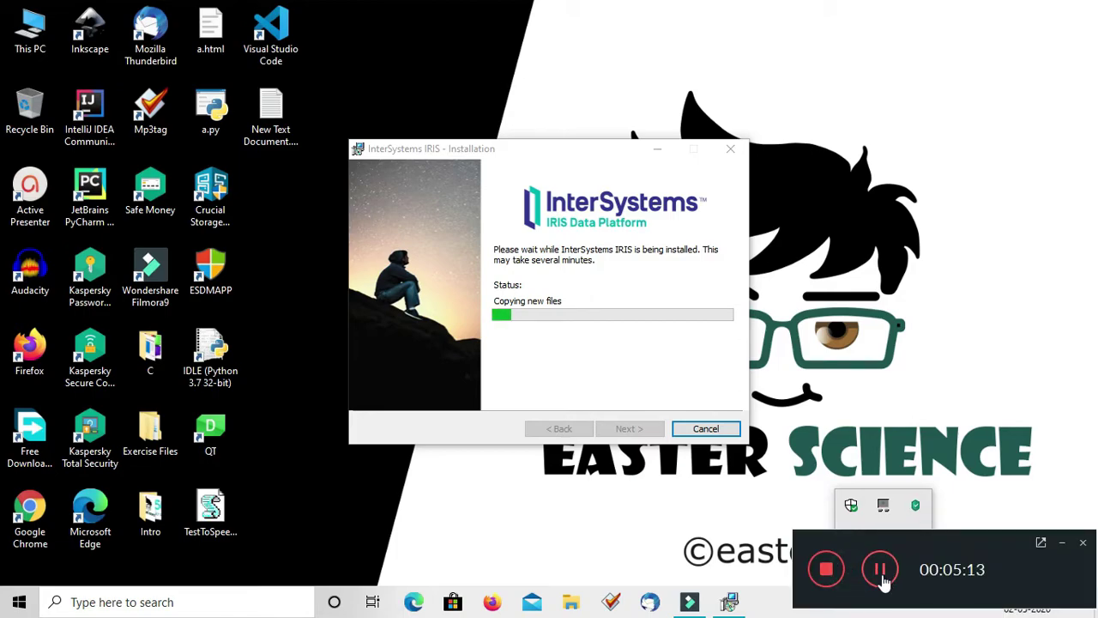
pyautogui.click(1064, 544)
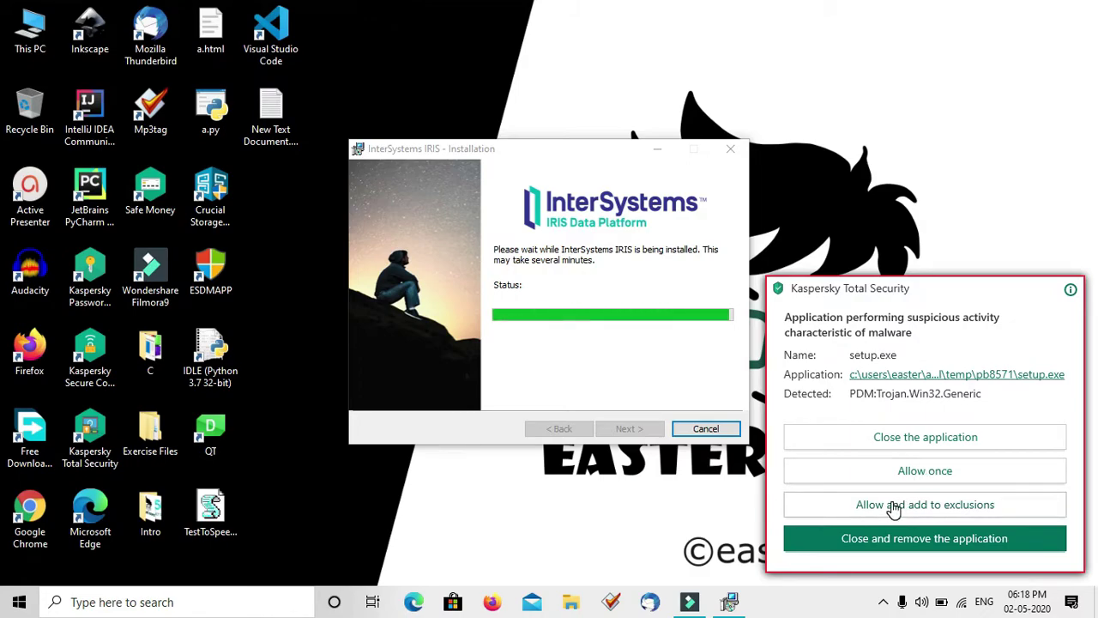
# Allow setup.exe and add it to Kaspersky exclusions, then refresh the desktop and return to the installer
pyautogui.click(893, 506)
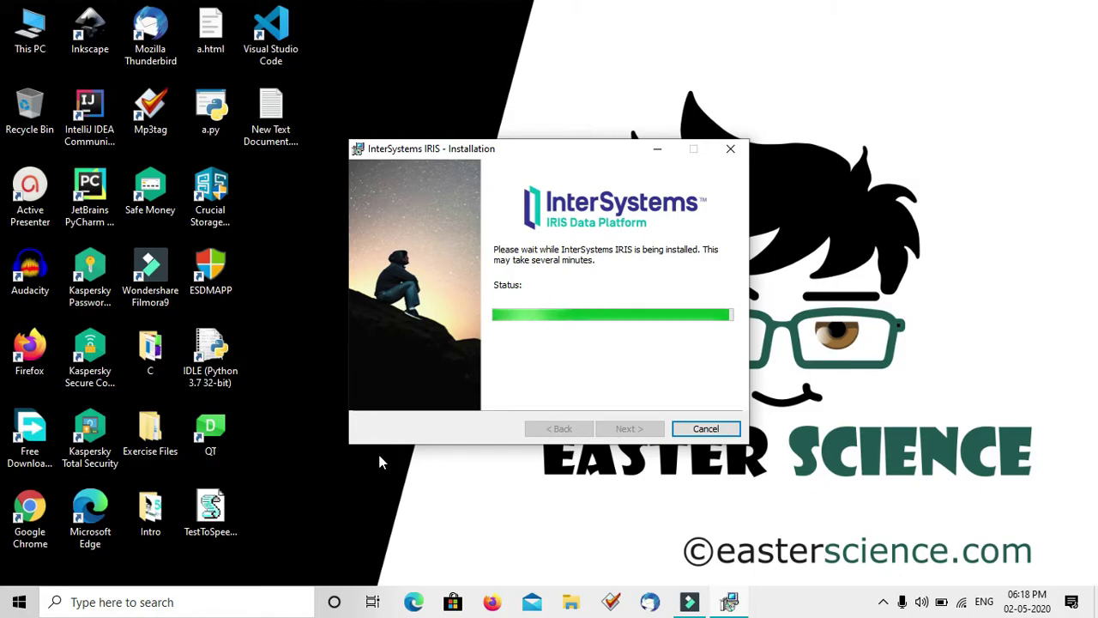
pyautogui.click(19, 602)
pyautogui.click(748, 282)
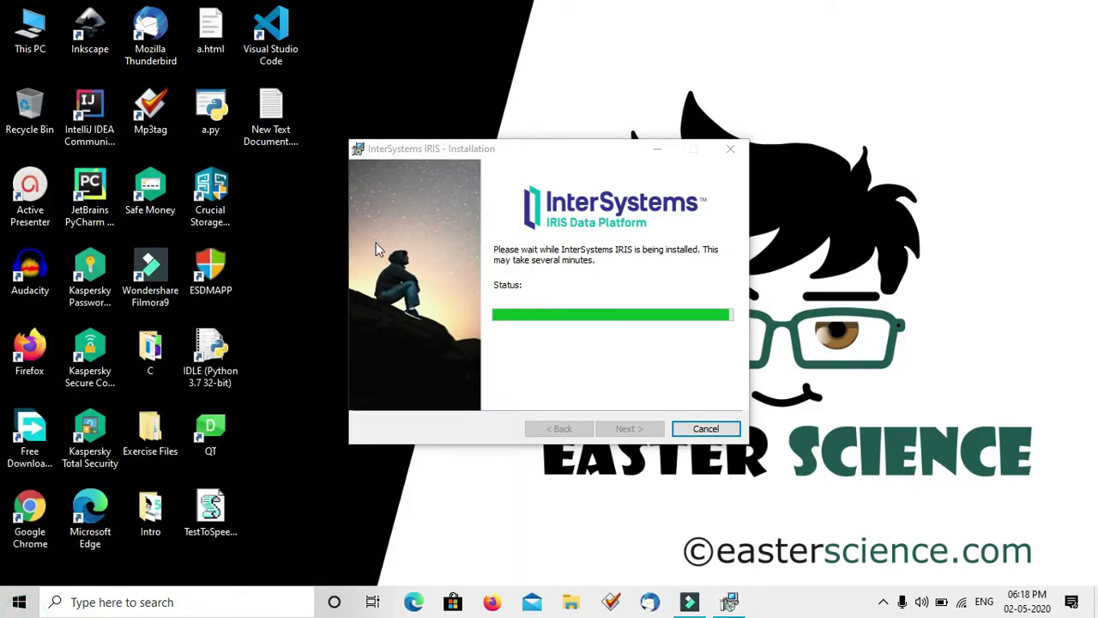
pyautogui.rightClick(578, 73)
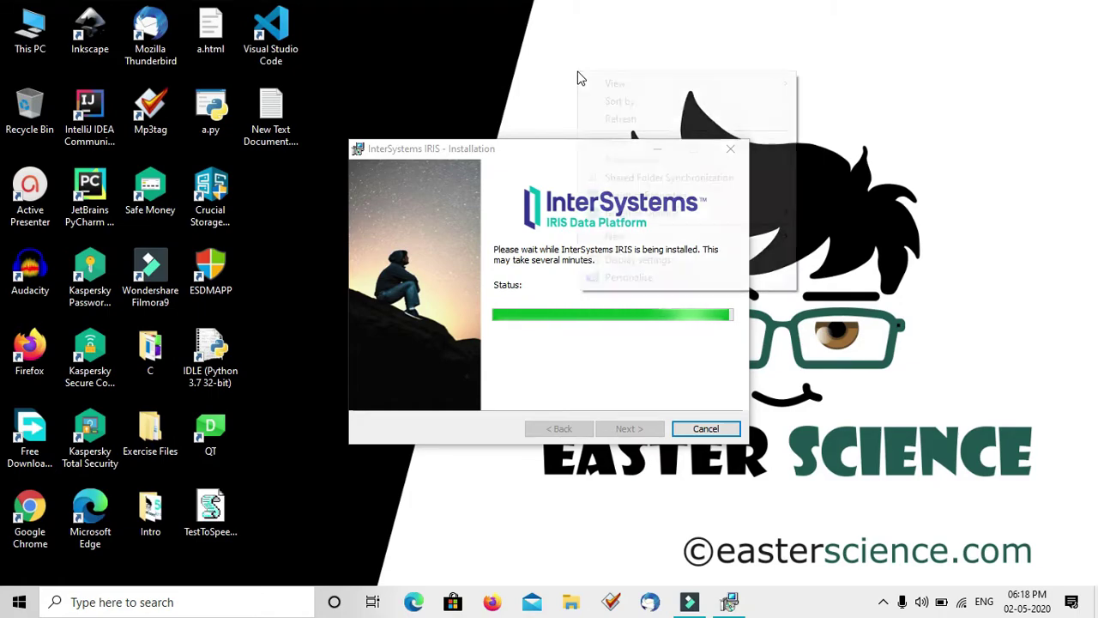
pyautogui.click(619, 120)
pyautogui.click(589, 156)
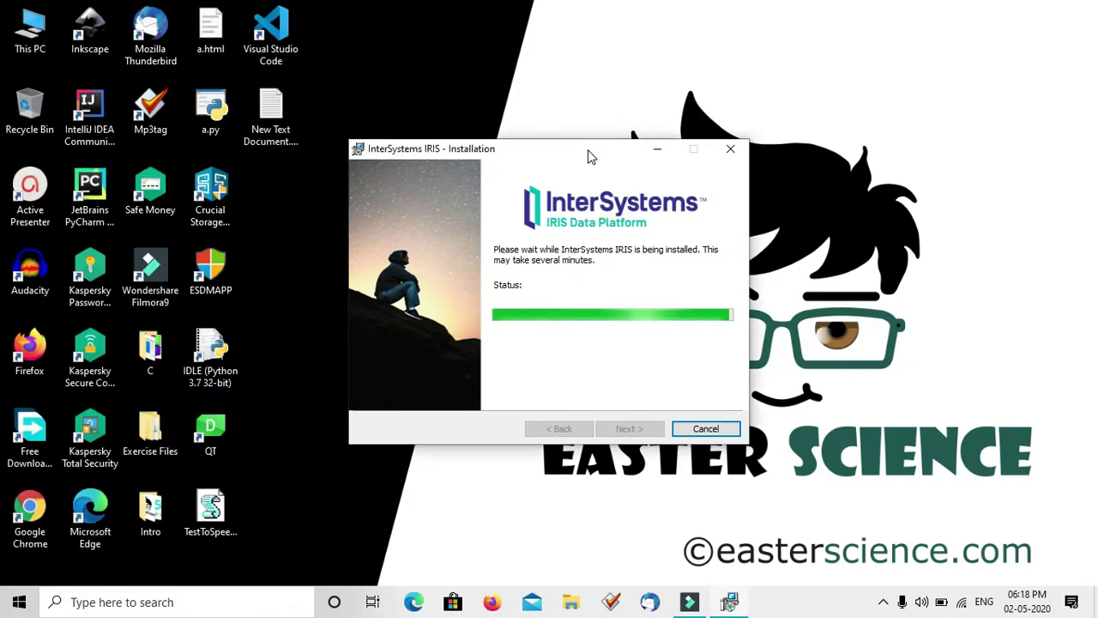
# Check the Start menu's Recently added list for IRIS entries, then refresh the desktop again
pyautogui.click(19, 601)
pyautogui.click(18, 601)
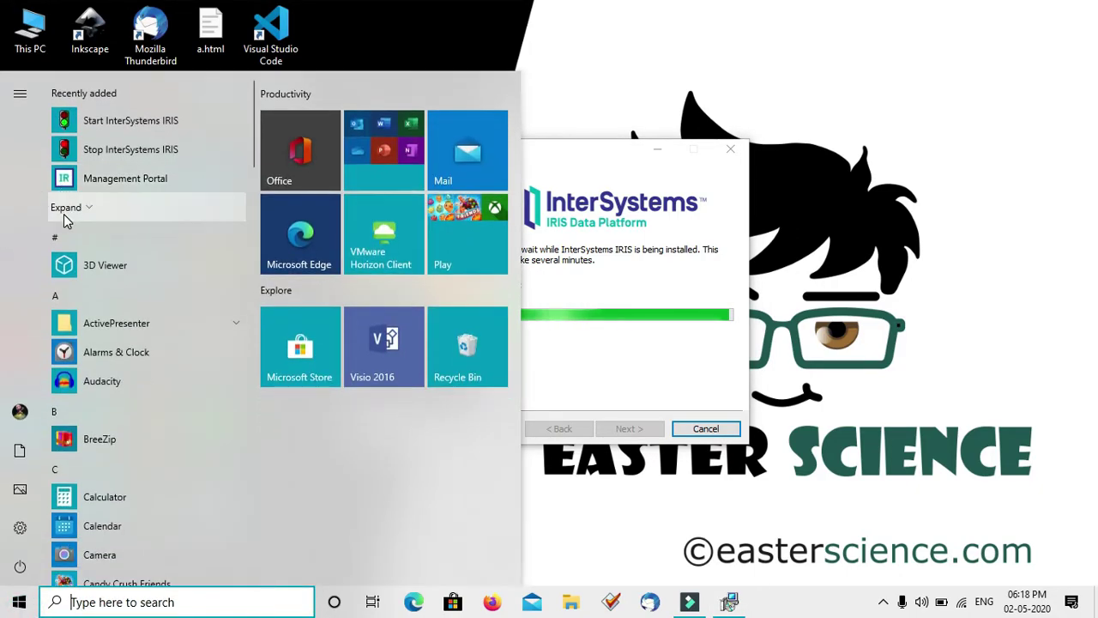
pyautogui.click(64, 212)
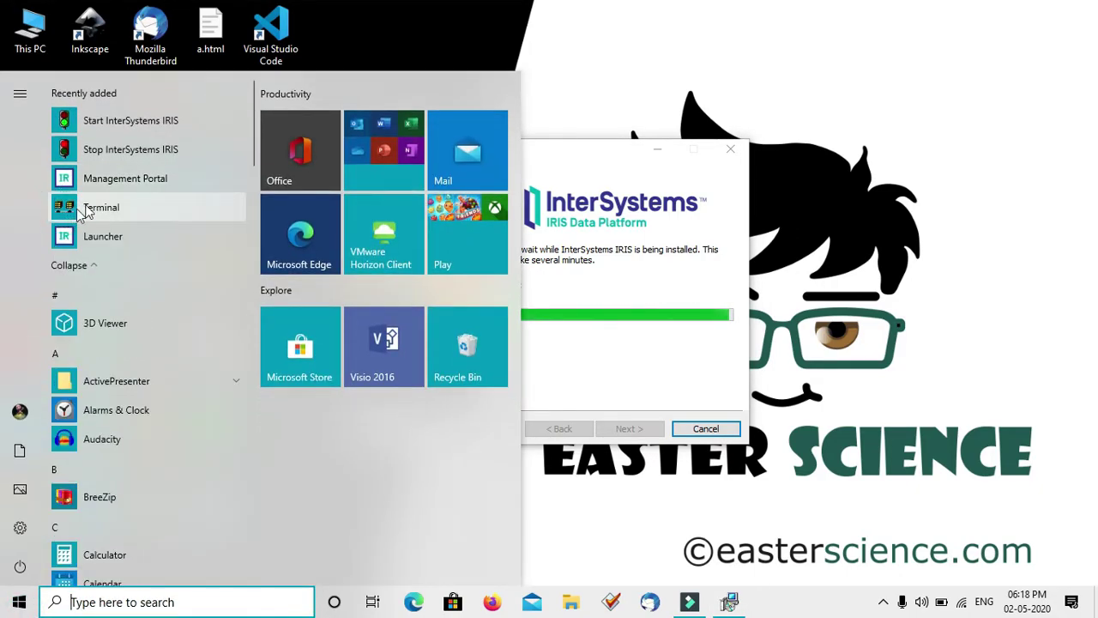
pyautogui.click(501, 42)
pyautogui.rightClick(500, 41)
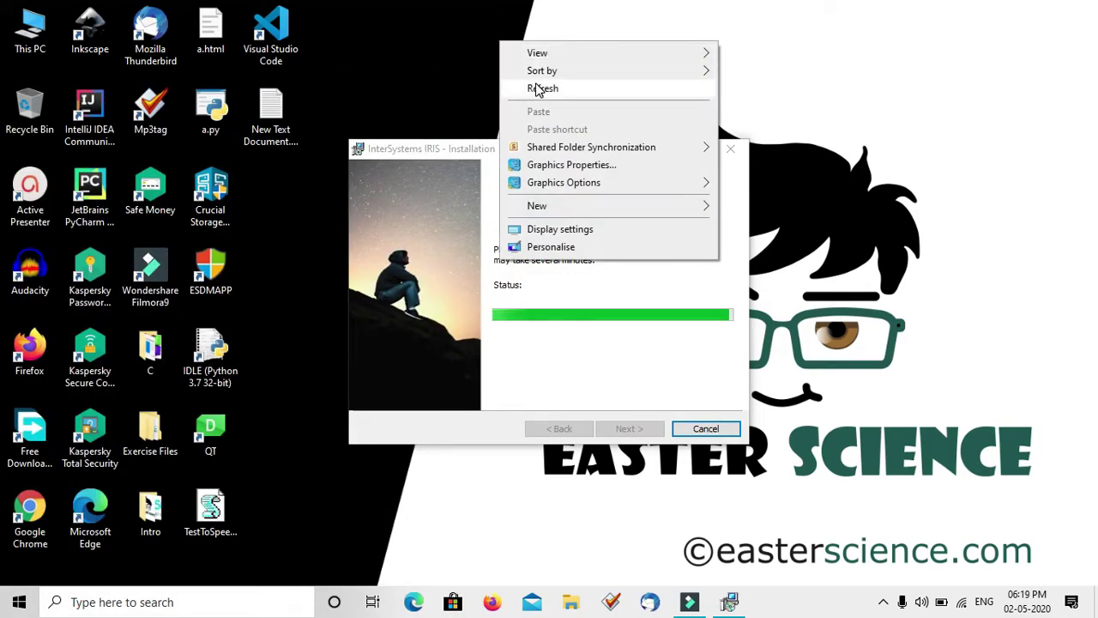
pyautogui.click(537, 88)
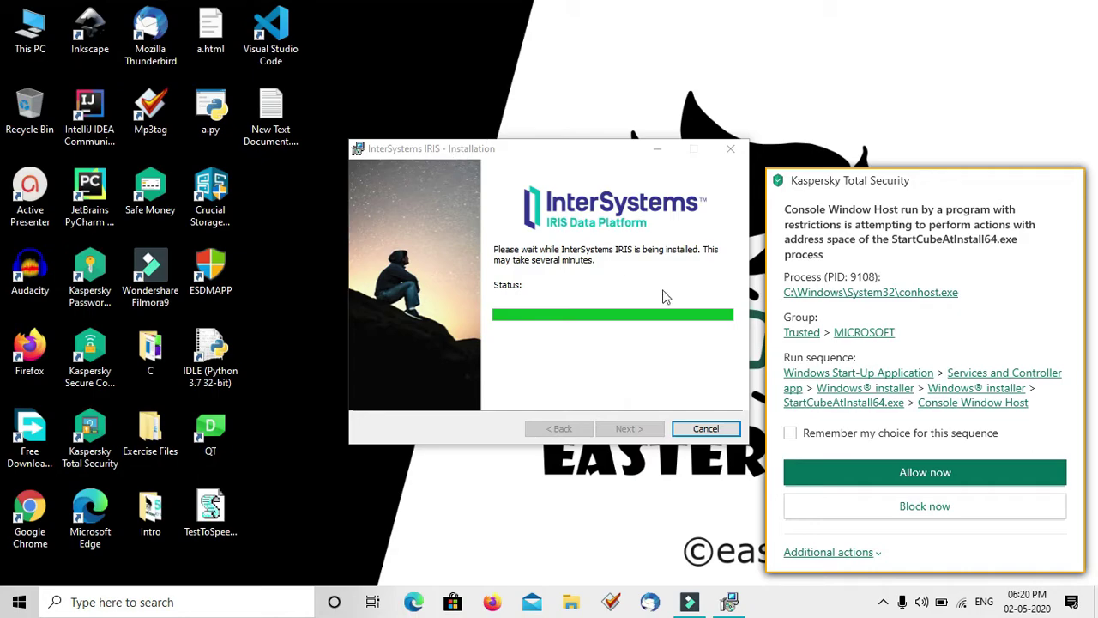
# Trust the console host in Kaspersky with the choice remembered, and finish the IRIS installer
pyautogui.click(789, 433)
pyautogui.click(806, 554)
pyautogui.click(832, 513)
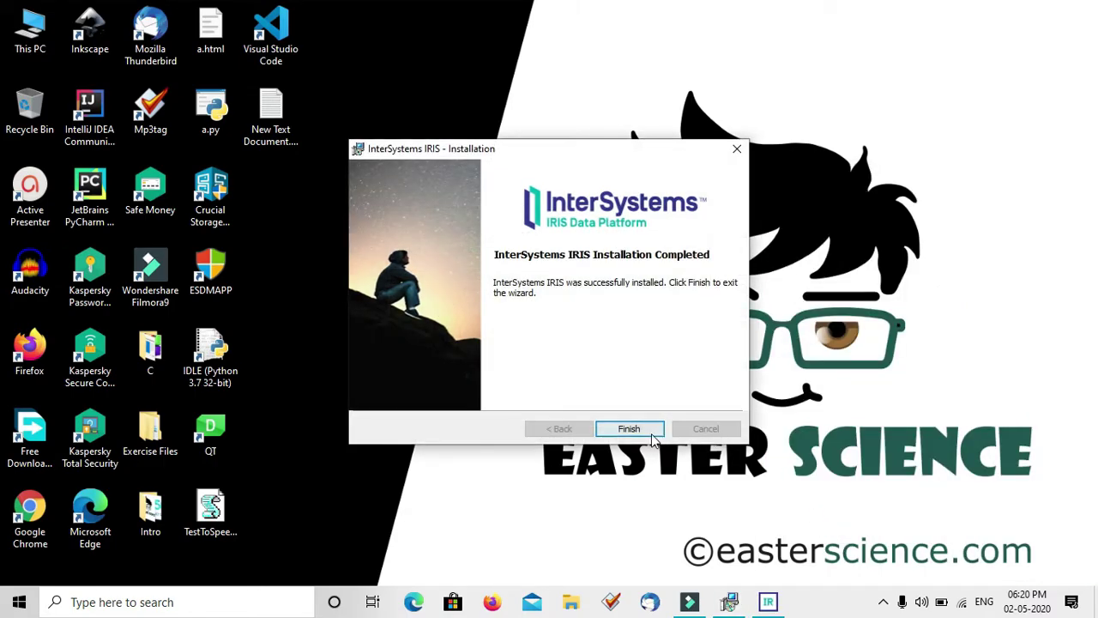
pyautogui.click(623, 430)
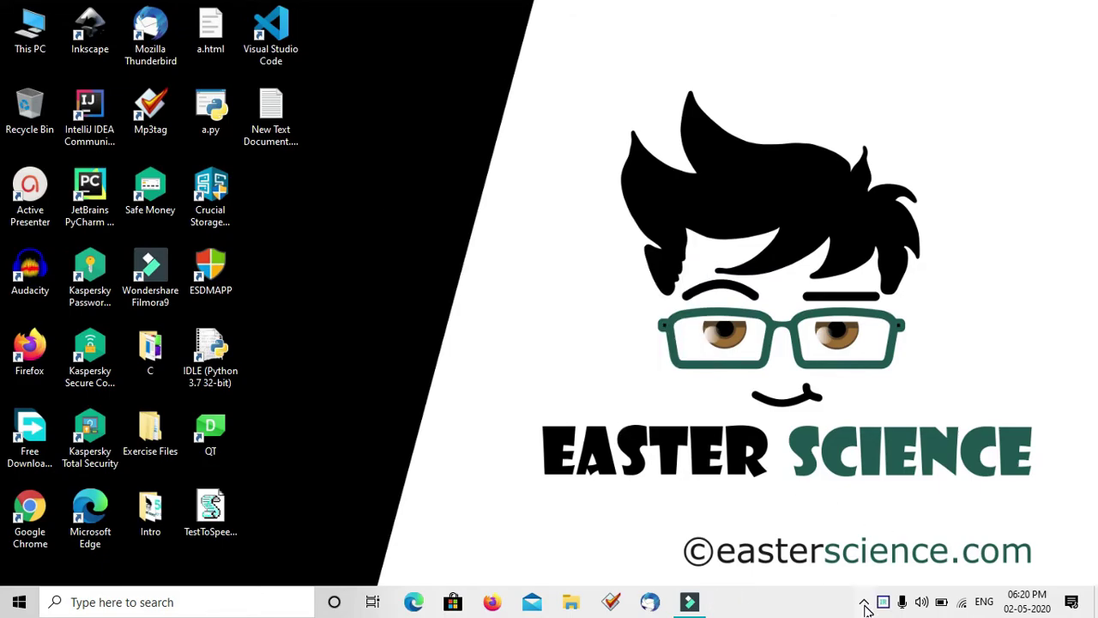
# Launch the IRIS Terminal from the InterSystems IRIS tray icon menu
pyautogui.click(864, 602)
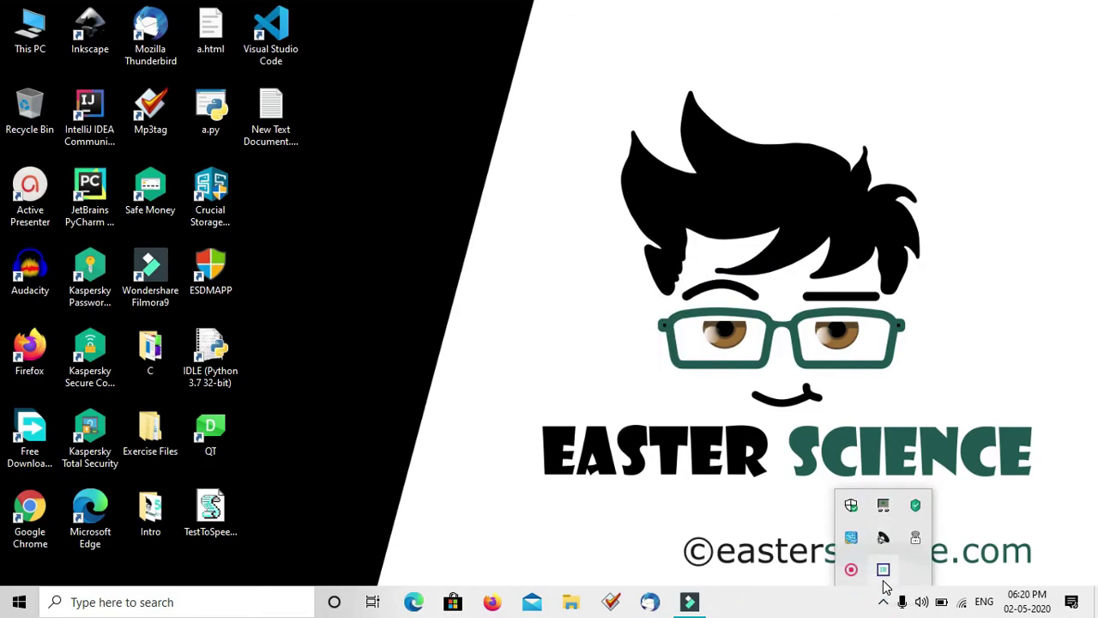
pyautogui.rightClick(884, 573)
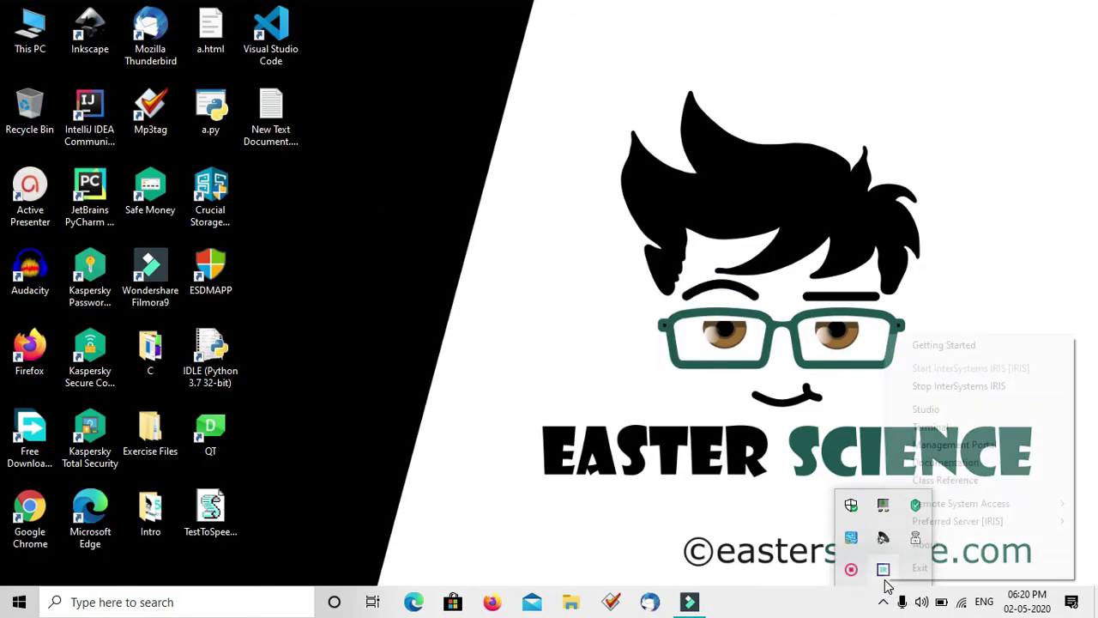
pyautogui.click(962, 430)
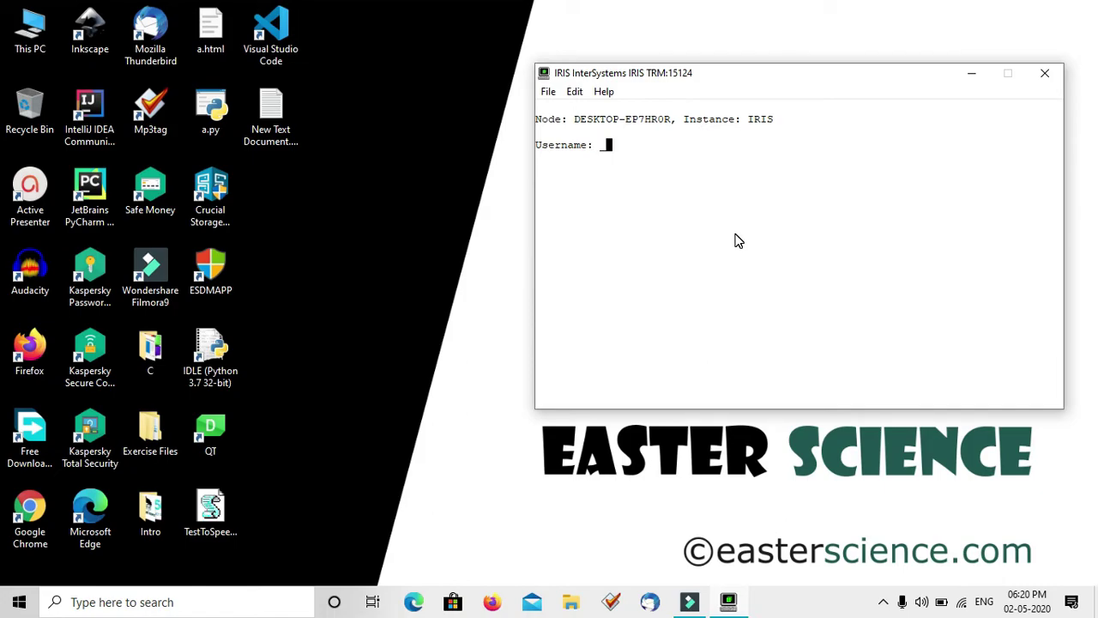
# Log into the Terminal as _system with its password to reach the USER> prompt
pyautogui.write('system')
pyautogui.press('Return')
pyautogui.write('******')
pyautogui.press('Return')
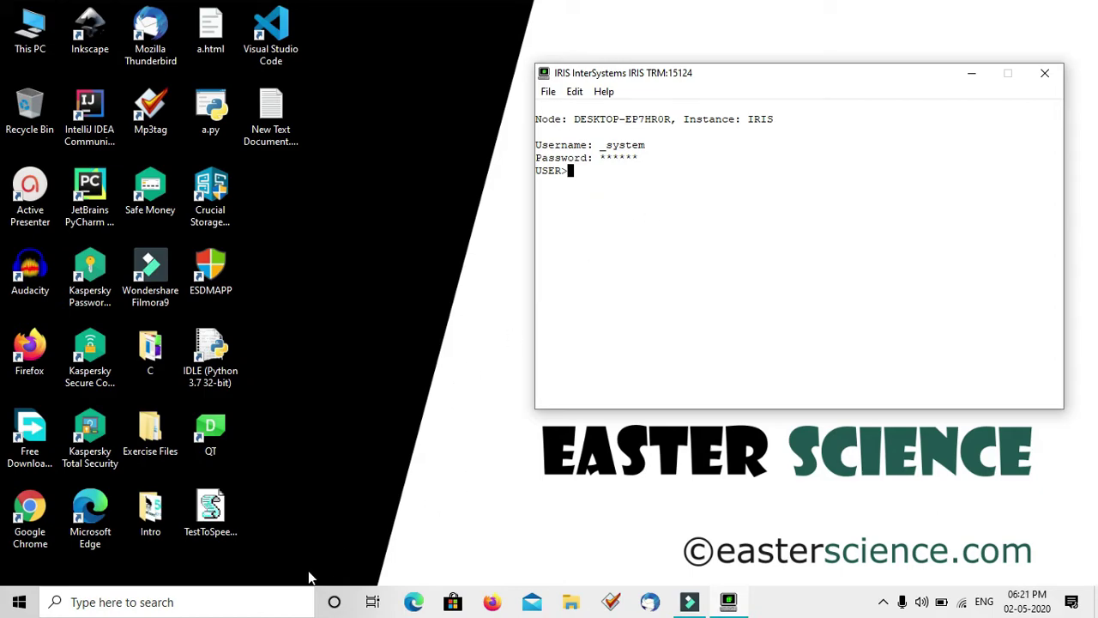
pyautogui.click(18, 601)
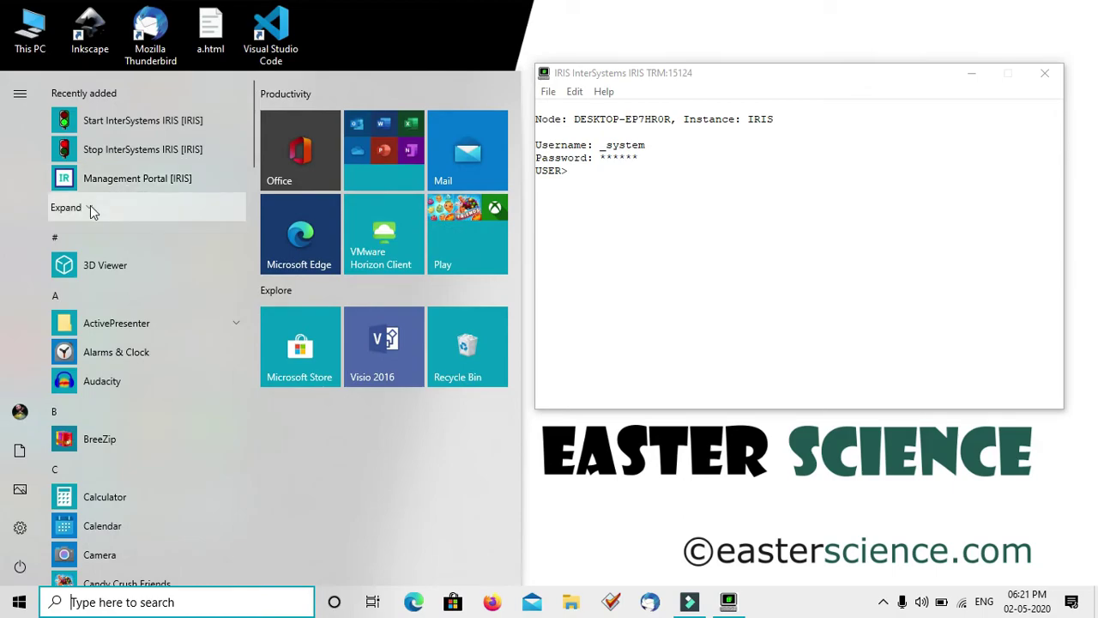
# Launch Management Portal from Recently added, log in as _SYSTEM, and view the Analytics panel
pyautogui.click(89, 210)
pyautogui.click(159, 179)
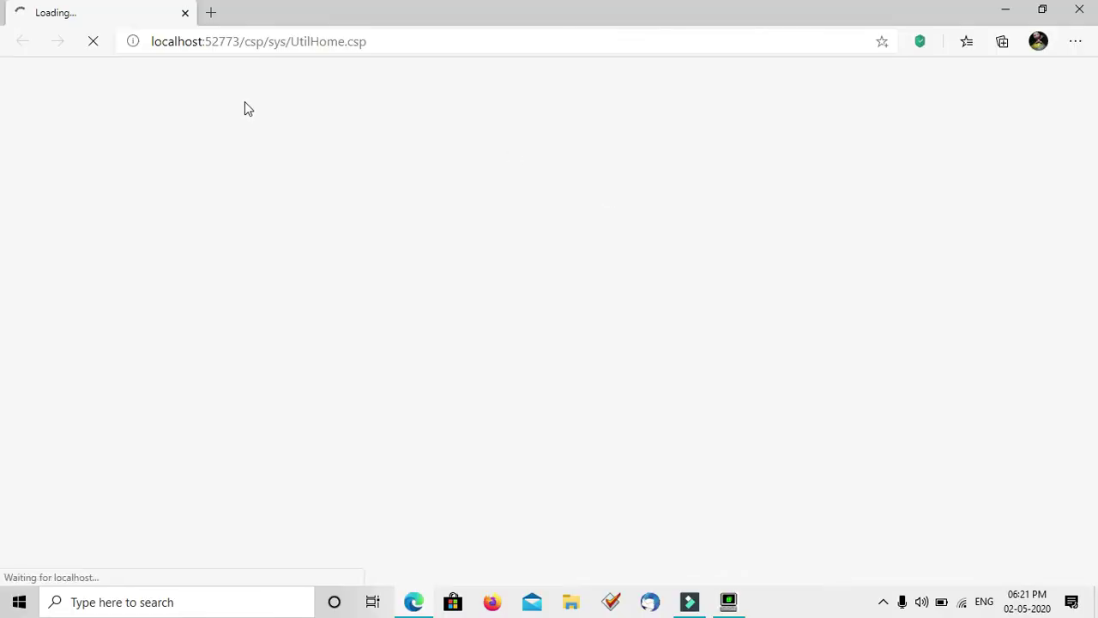
pyautogui.click(524, 316)
pyautogui.press('Tab')
pyautogui.write('SYS')
pyautogui.press('Return')
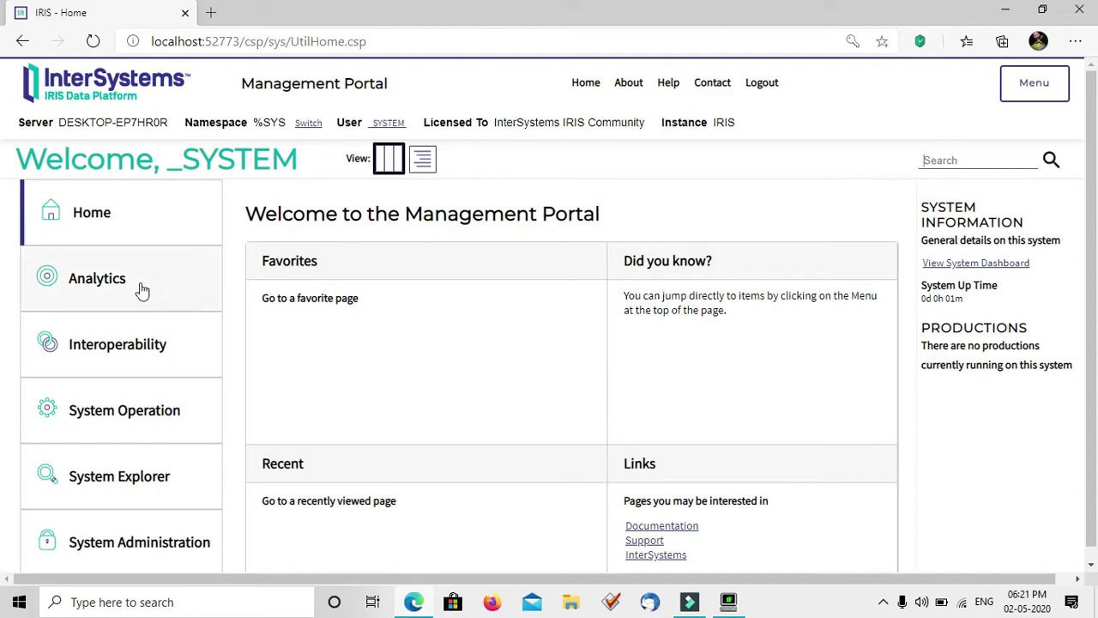
pyautogui.click(142, 292)
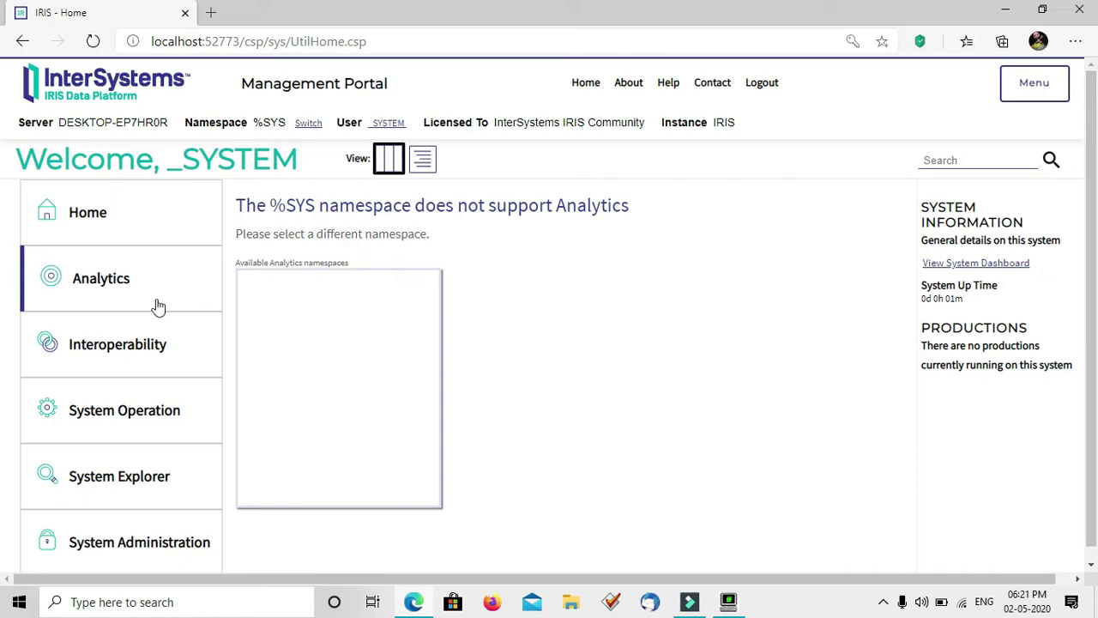
# Browse the Interoperability, System Operation, System Explorer and System Administration menus
pyautogui.click(127, 343)
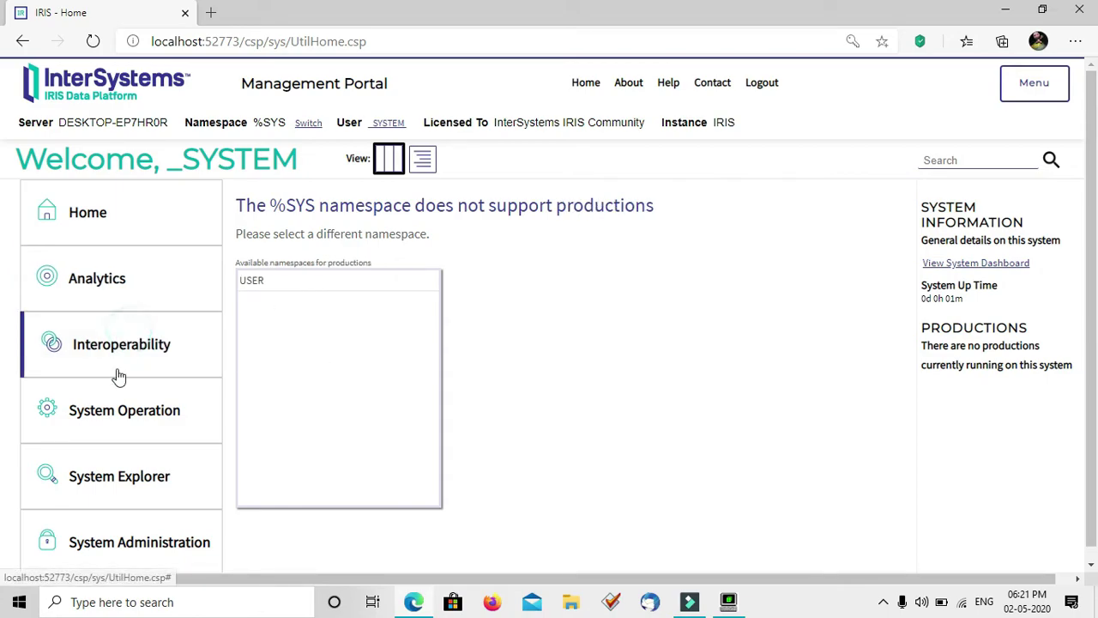
pyautogui.click(100, 438)
pyautogui.click(101, 481)
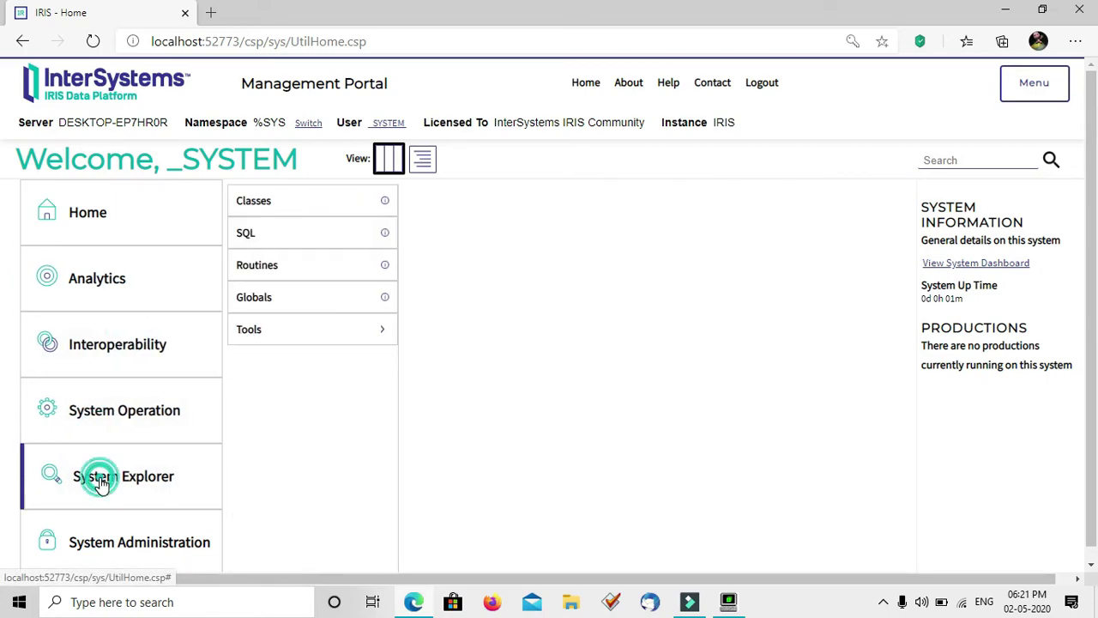
pyautogui.click(128, 549)
pyautogui.scroll(-1, 128, 554)
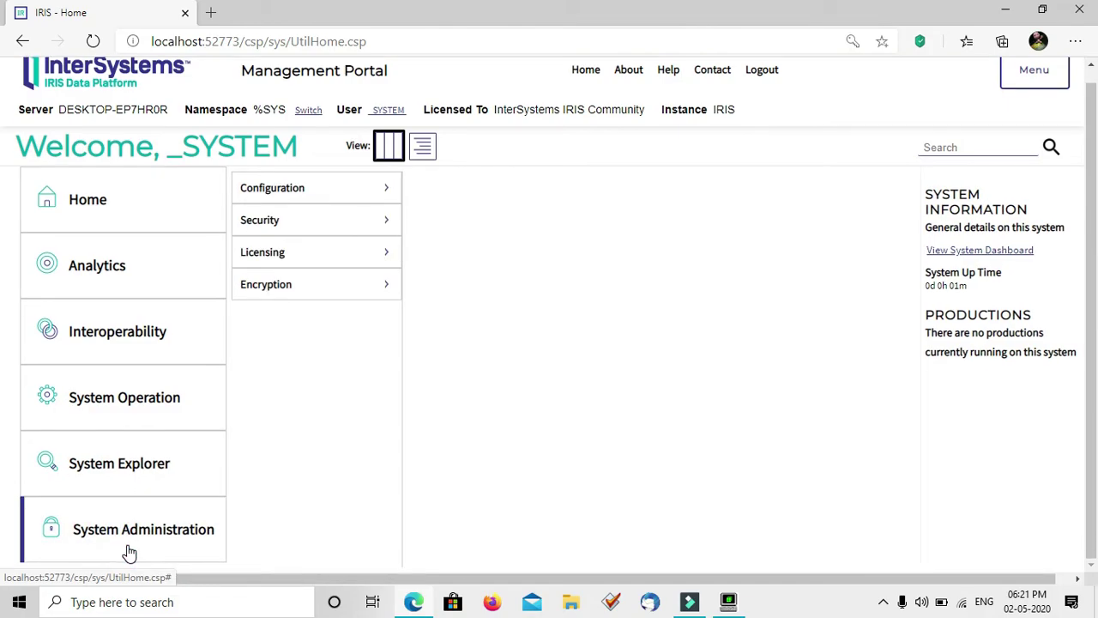
# Drill through the Configuration submenus to open Telnet Settings, which show DNS Lookup ON and port 23
pyautogui.click(319, 199)
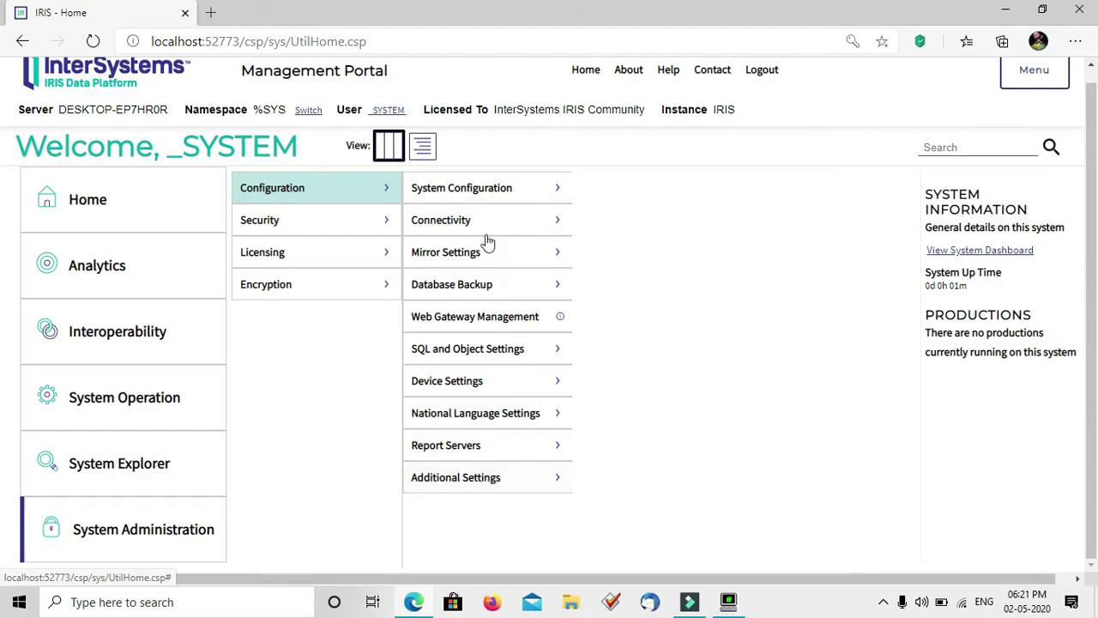
pyautogui.click(507, 199)
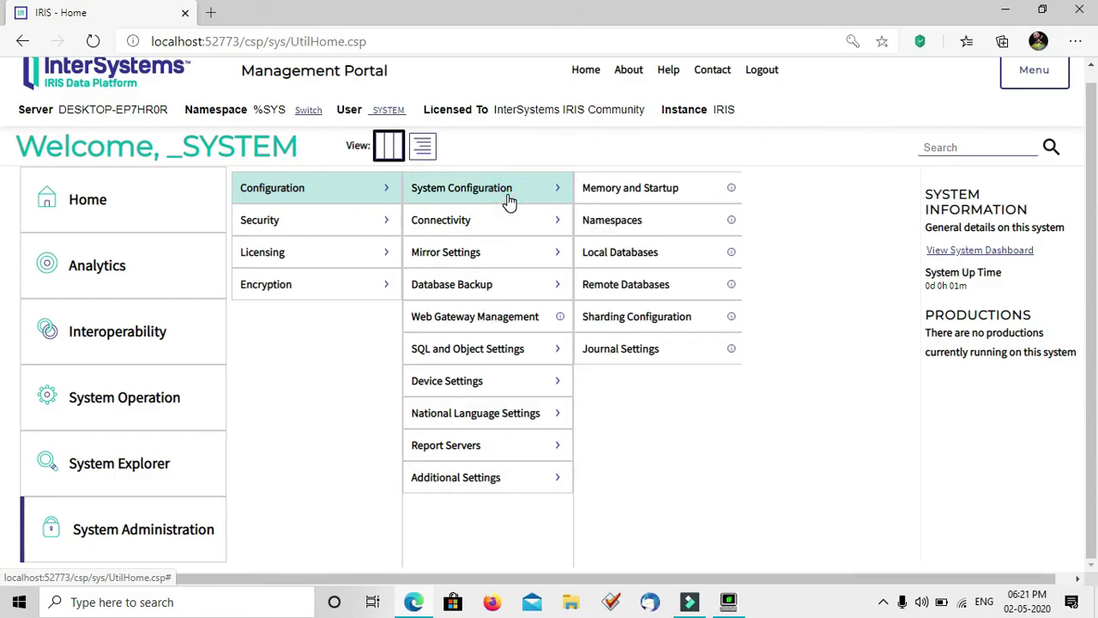
pyautogui.click(447, 491)
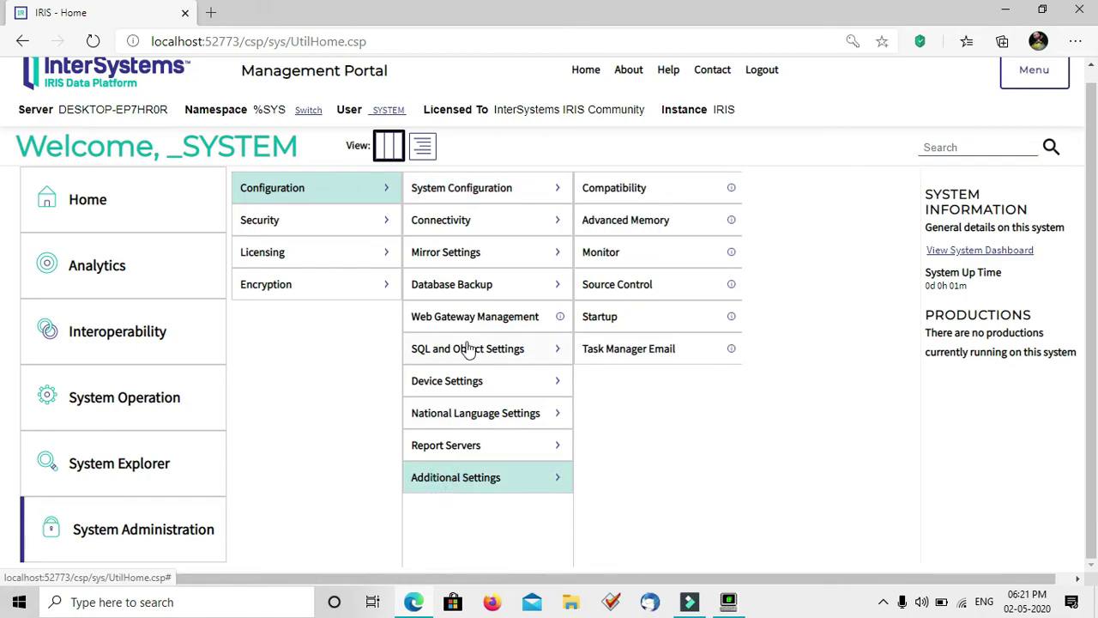
pyautogui.click(487, 477)
pyautogui.click(473, 254)
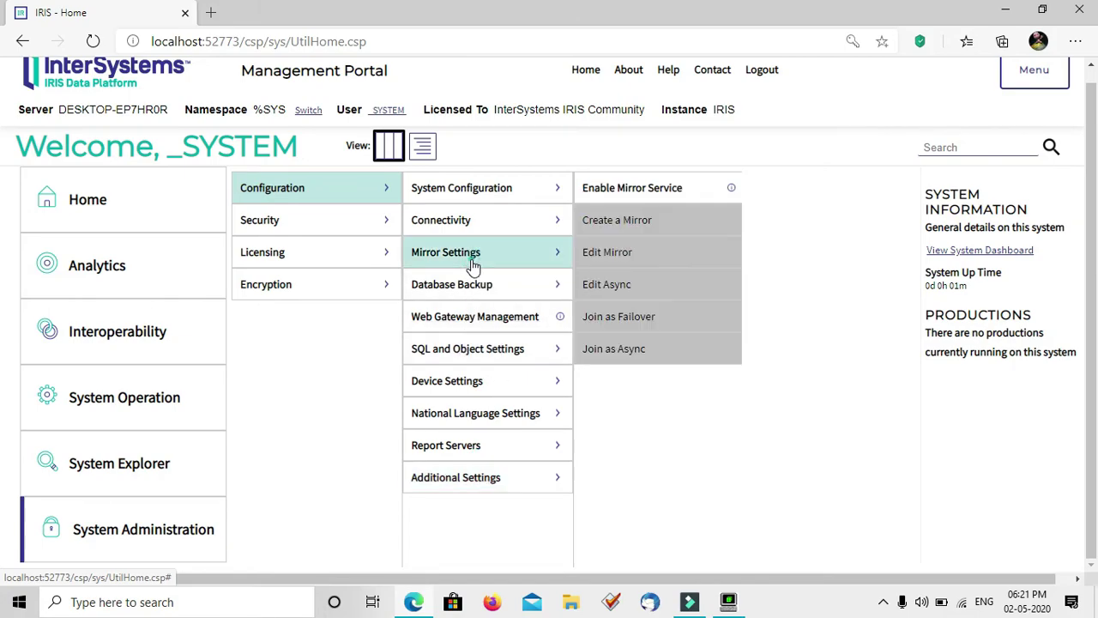
pyautogui.click(466, 382)
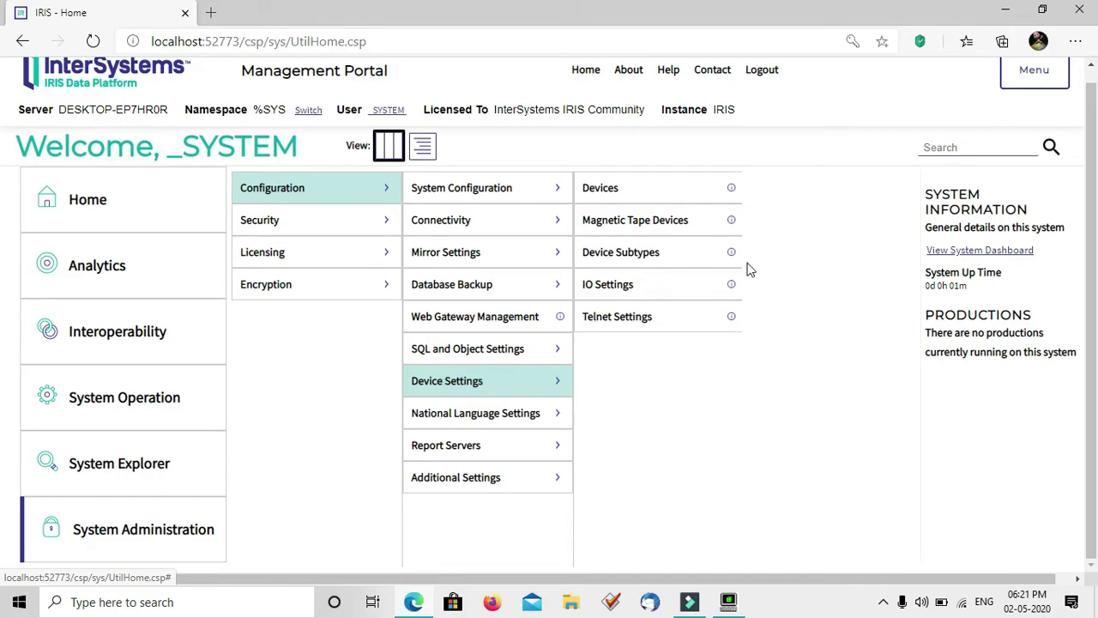
pyautogui.click(633, 290)
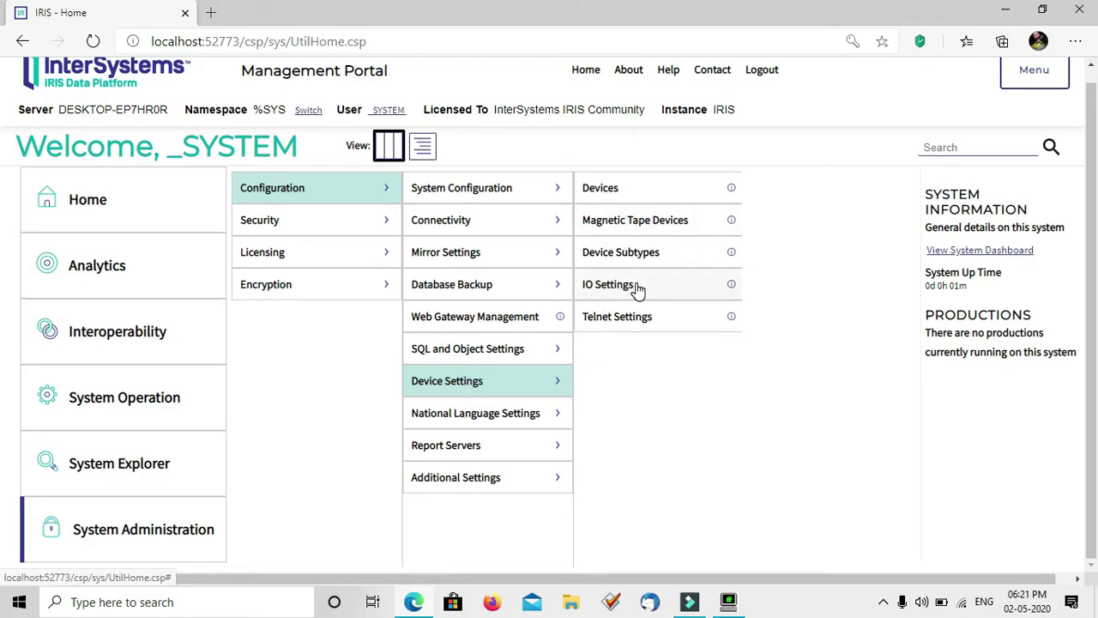
pyautogui.click(652, 324)
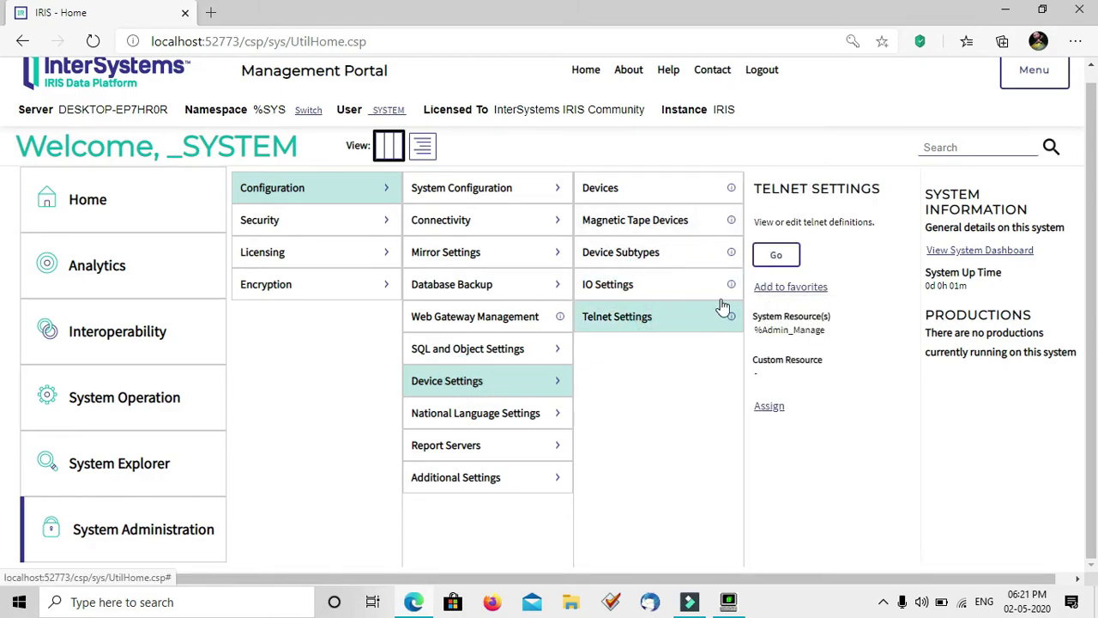
pyautogui.click(777, 262)
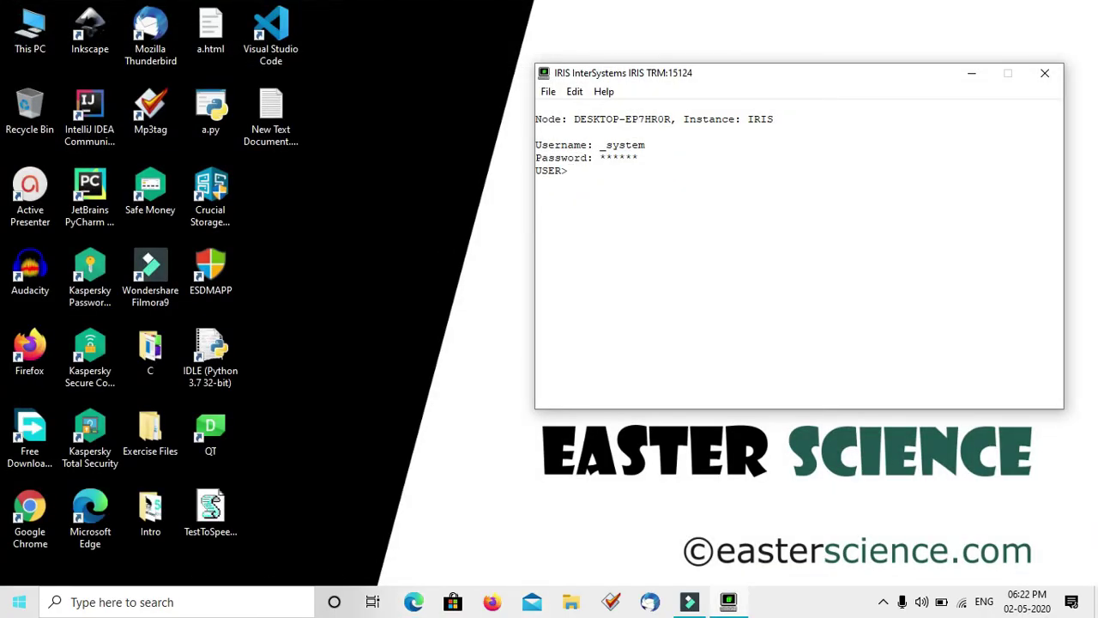
# Launch IRIS Studio from the InterSystems IRIS tray menu
pyautogui.click(19, 601)
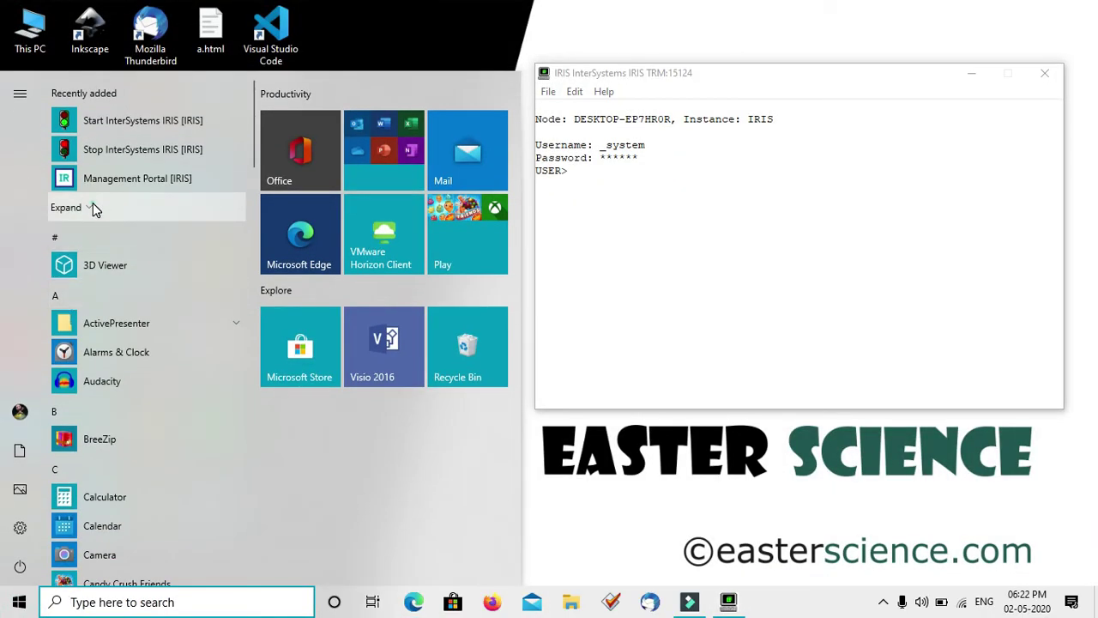
pyautogui.click(91, 208)
pyautogui.click(107, 240)
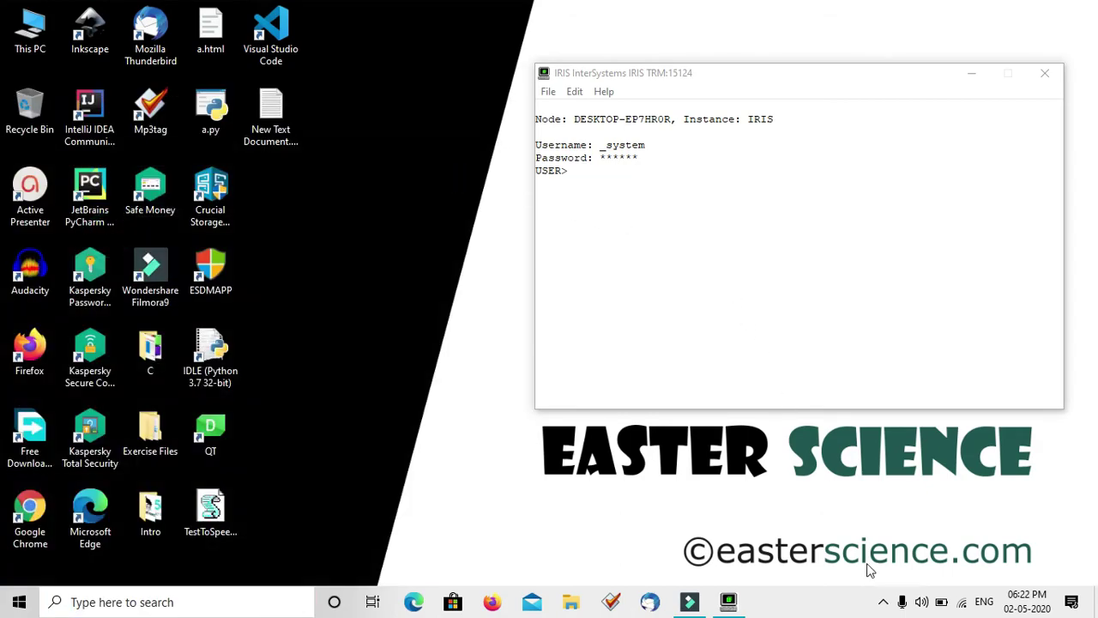
pyautogui.click(883, 601)
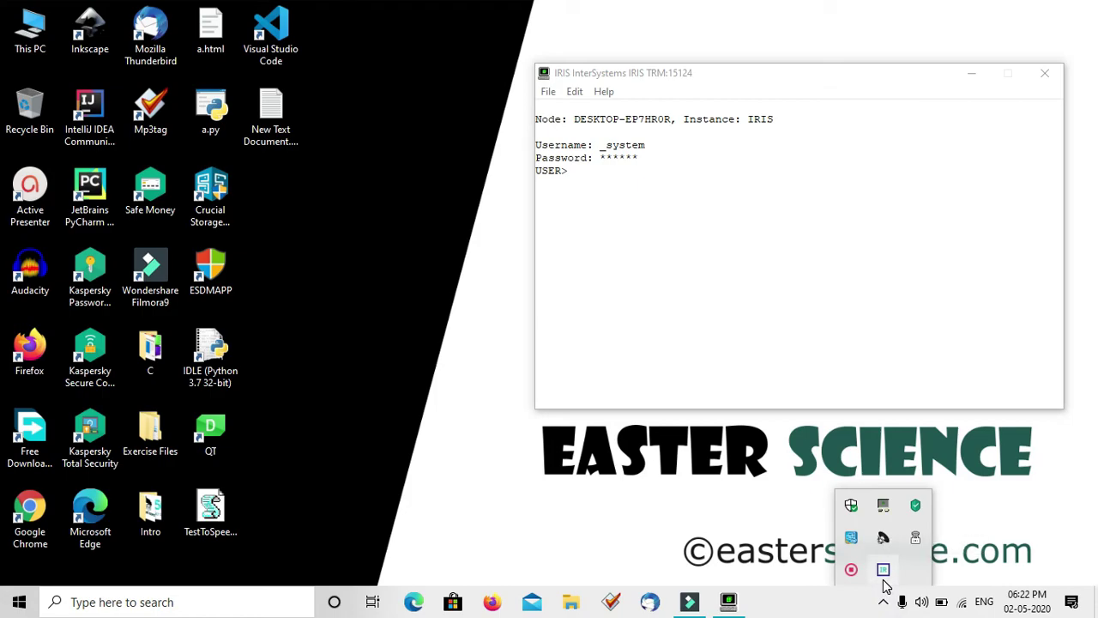
pyautogui.rightClick(884, 571)
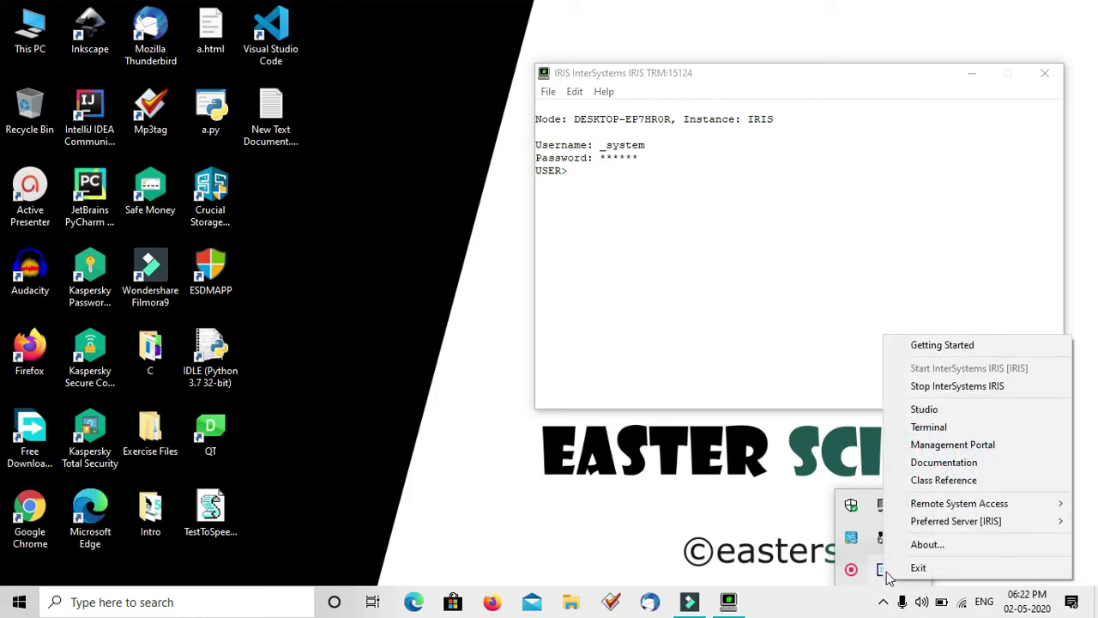
pyautogui.click(937, 410)
# Log into Studio as _SYSTEM and connect to the USER namespace
pyautogui.rightClick(410, 230)
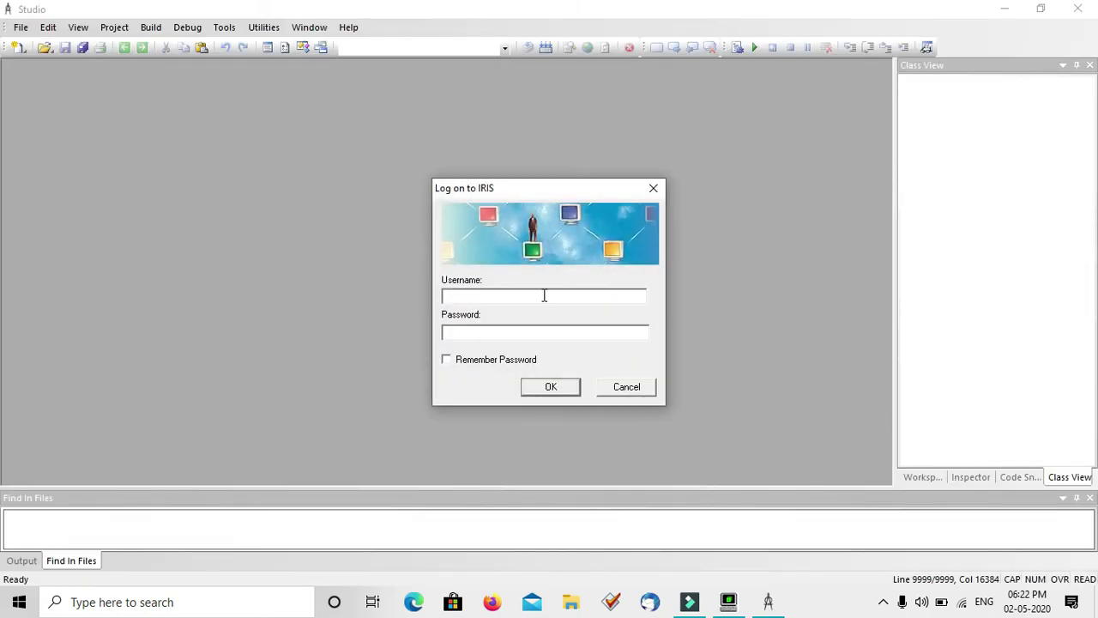
pyautogui.click(483, 299)
pyautogui.press('Return')
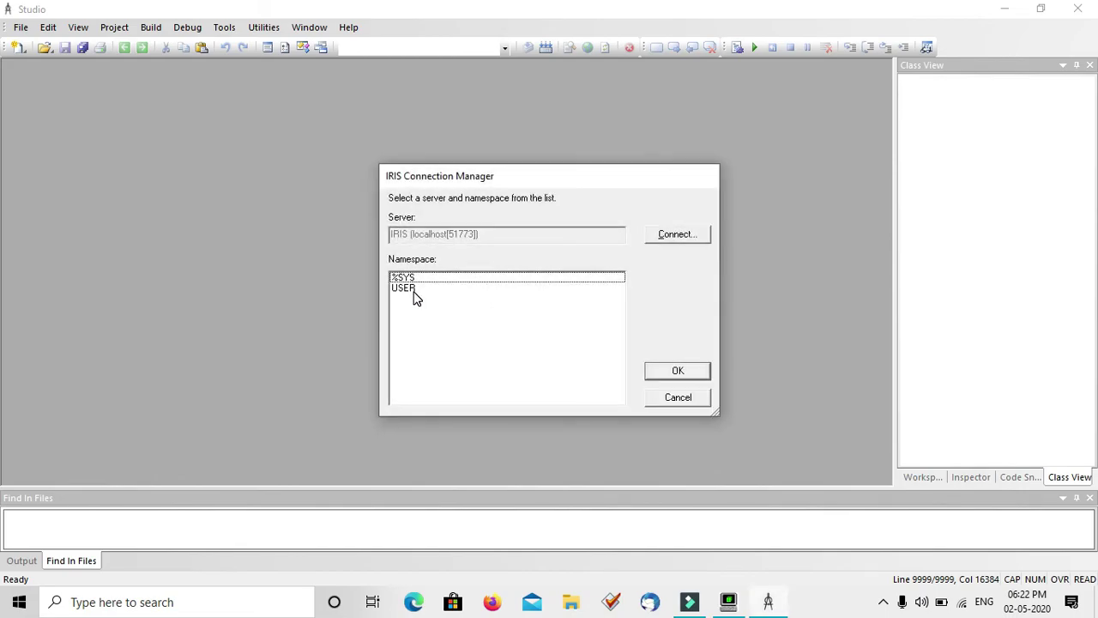
pyautogui.click(412, 292)
pyautogui.click(676, 370)
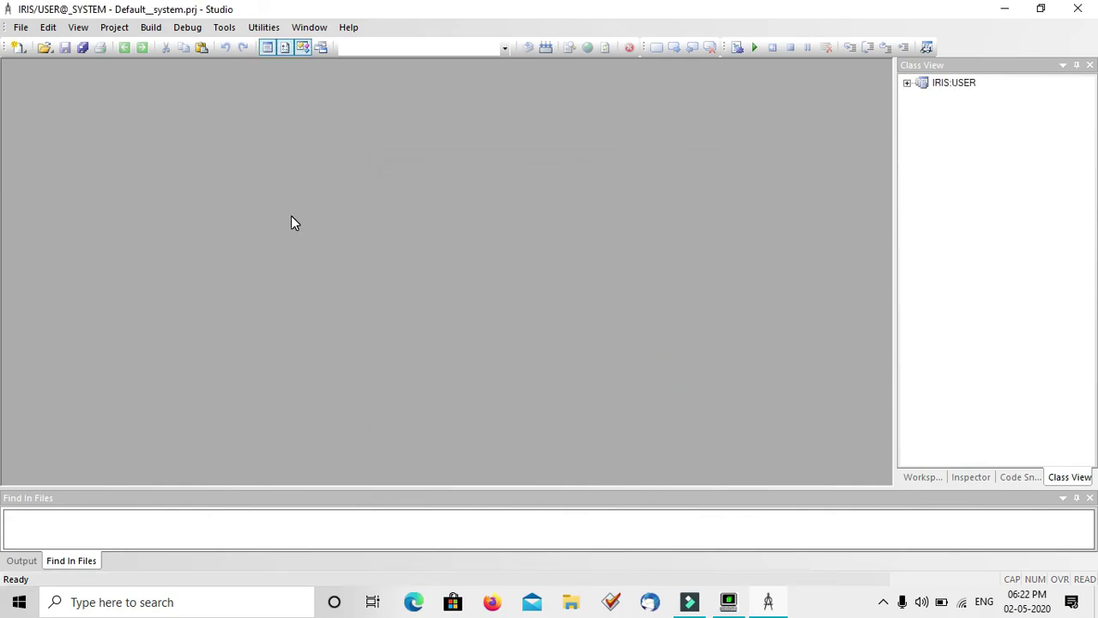